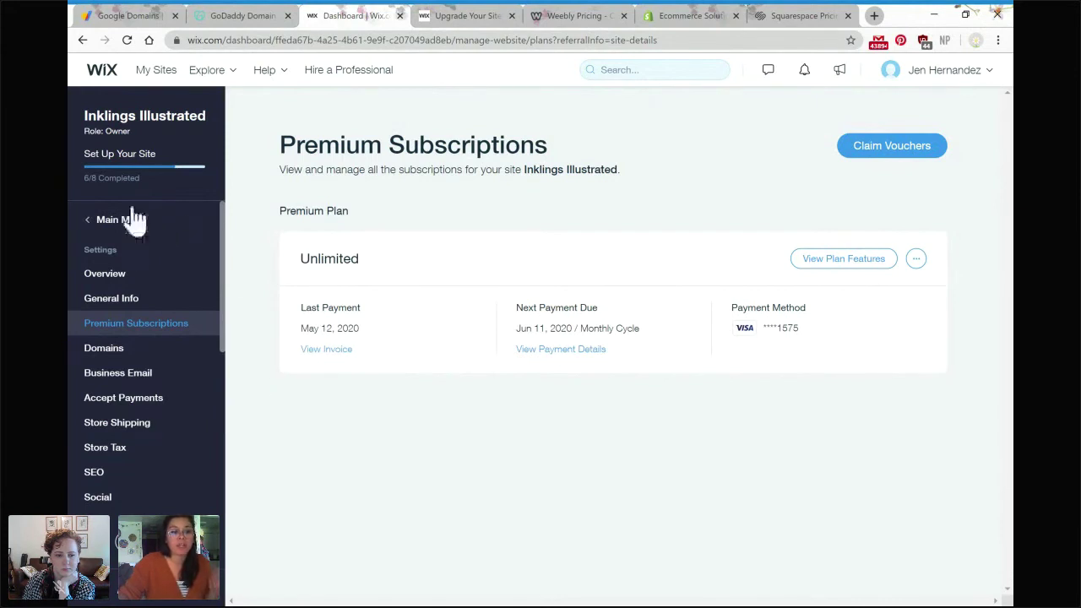
# - Return to the Inklings Illustrated dashboard, dismiss the yearly-plan promotion and open the site in the editor
pyautogui.click(144, 229)
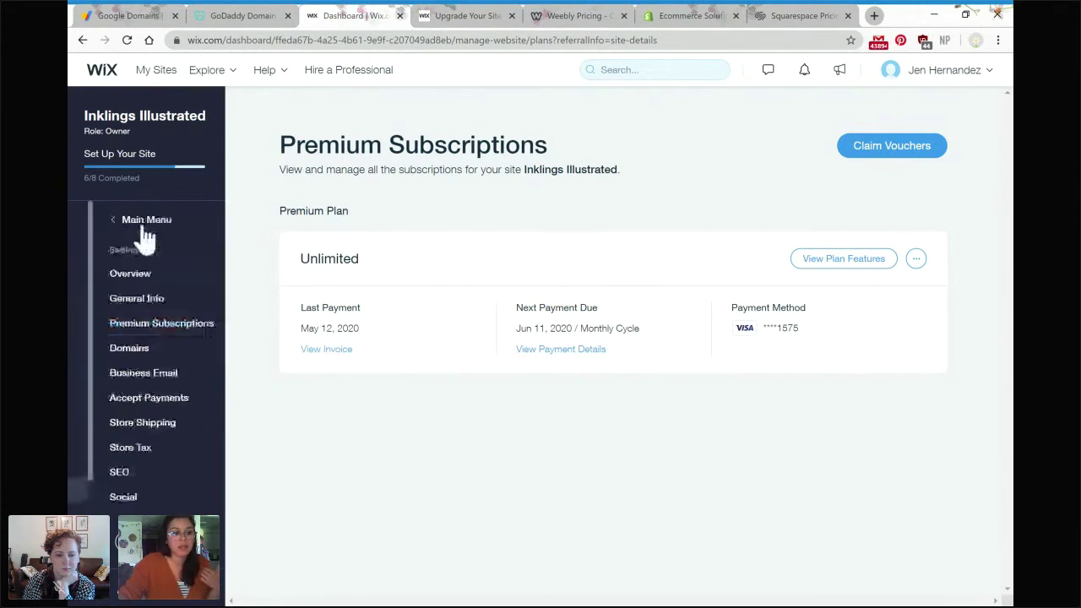
pyautogui.click(137, 218)
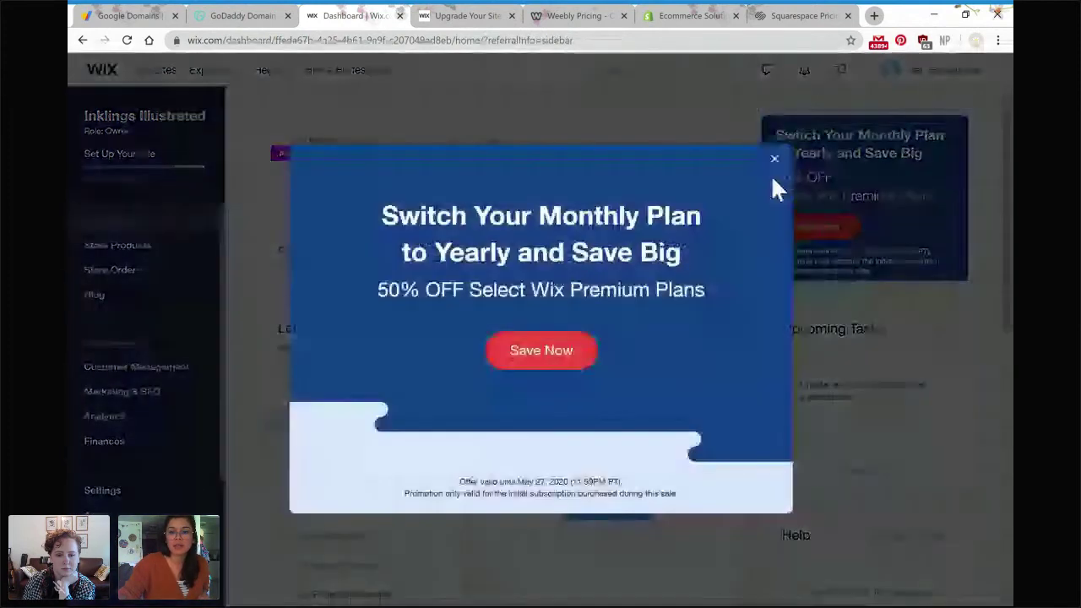
pyautogui.click(774, 159)
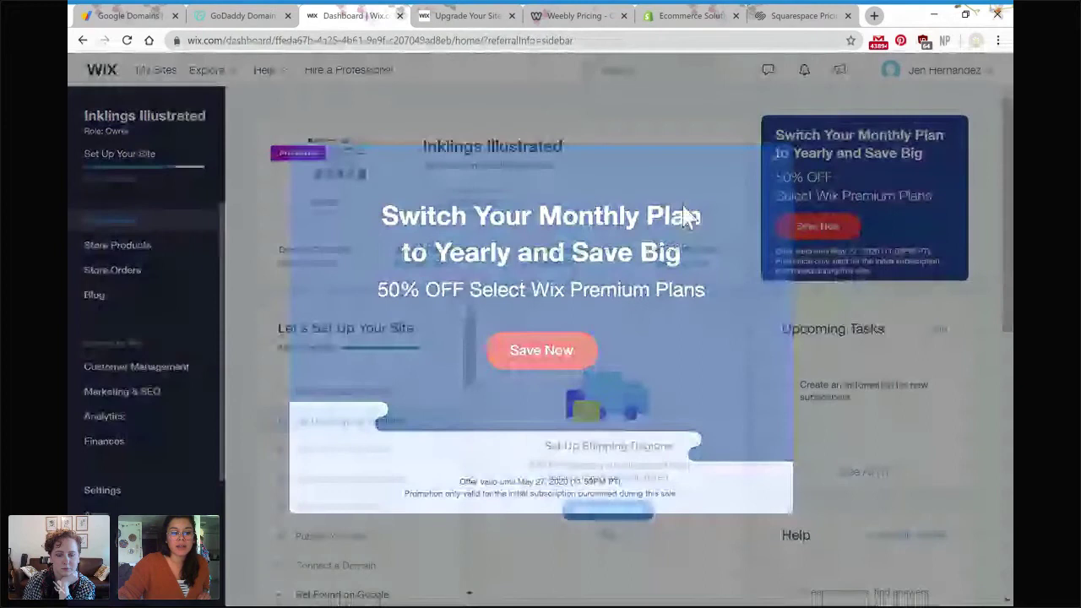
pyautogui.click(688, 216)
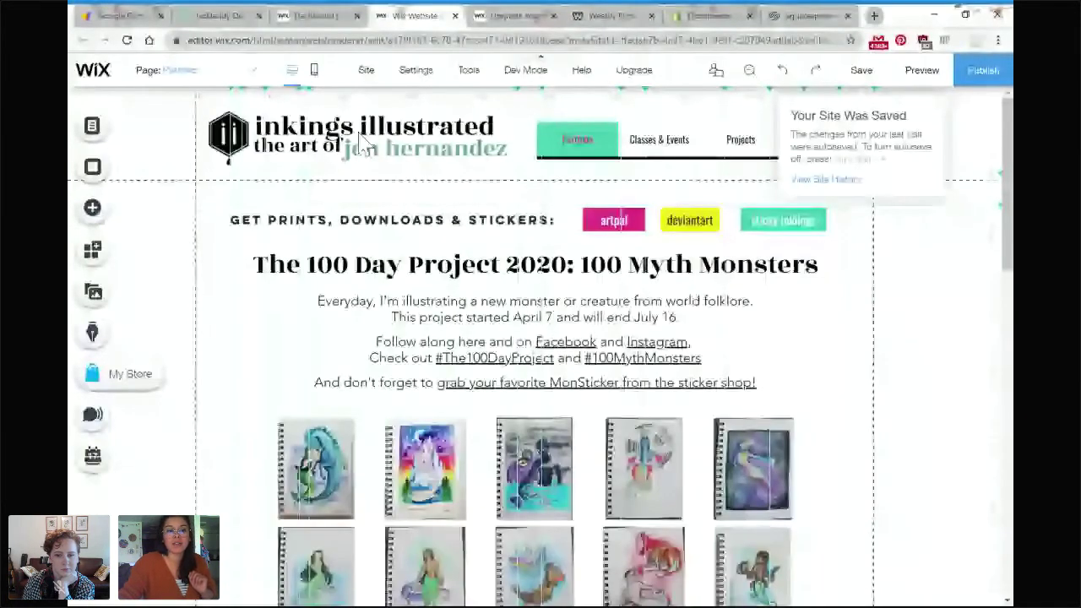
# - Switch the site editor to the mobile version and preview it, checking how the mobile navigation menu opens and closes
pyautogui.click(320, 78)
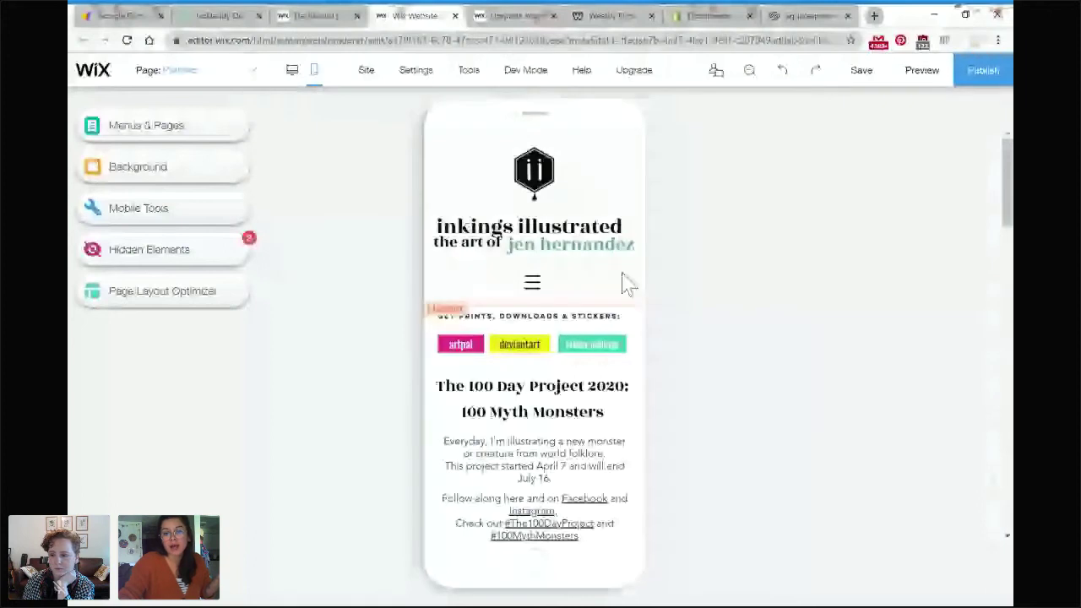
pyautogui.click(538, 289)
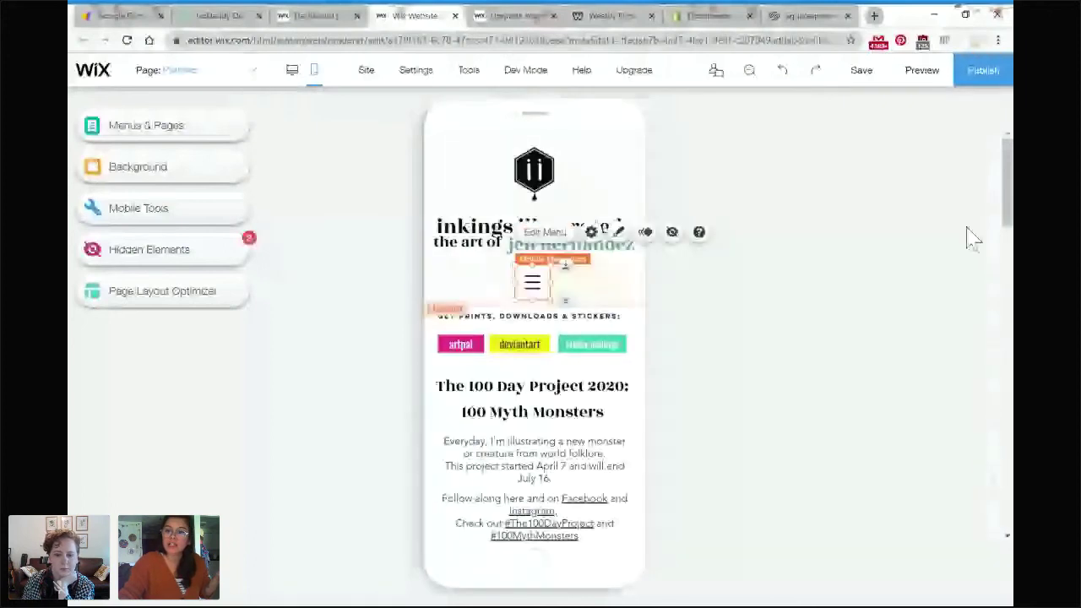
pyautogui.click(922, 71)
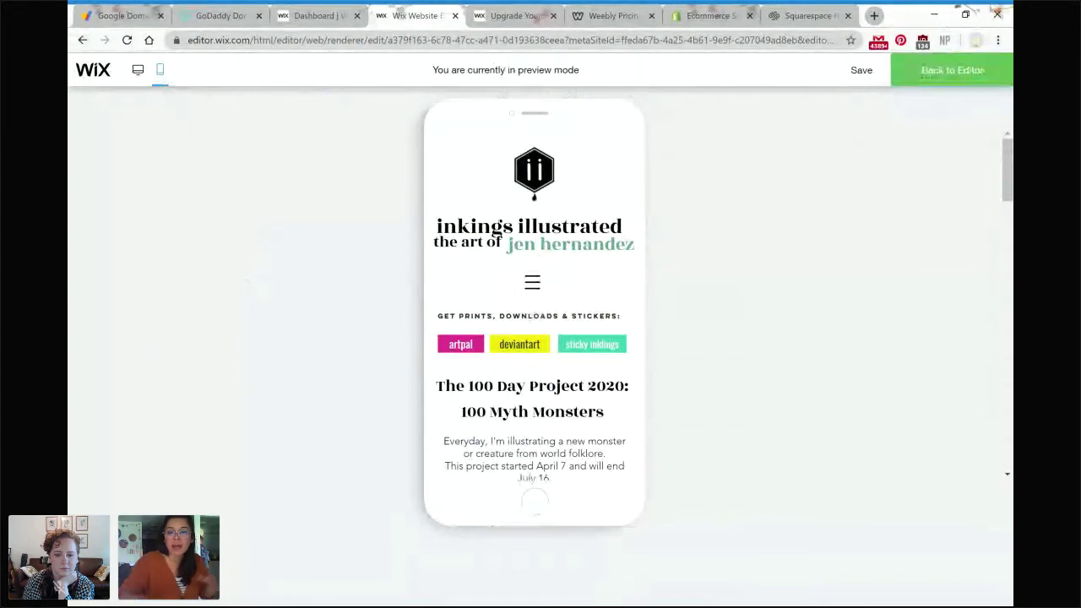
pyautogui.click(533, 285)
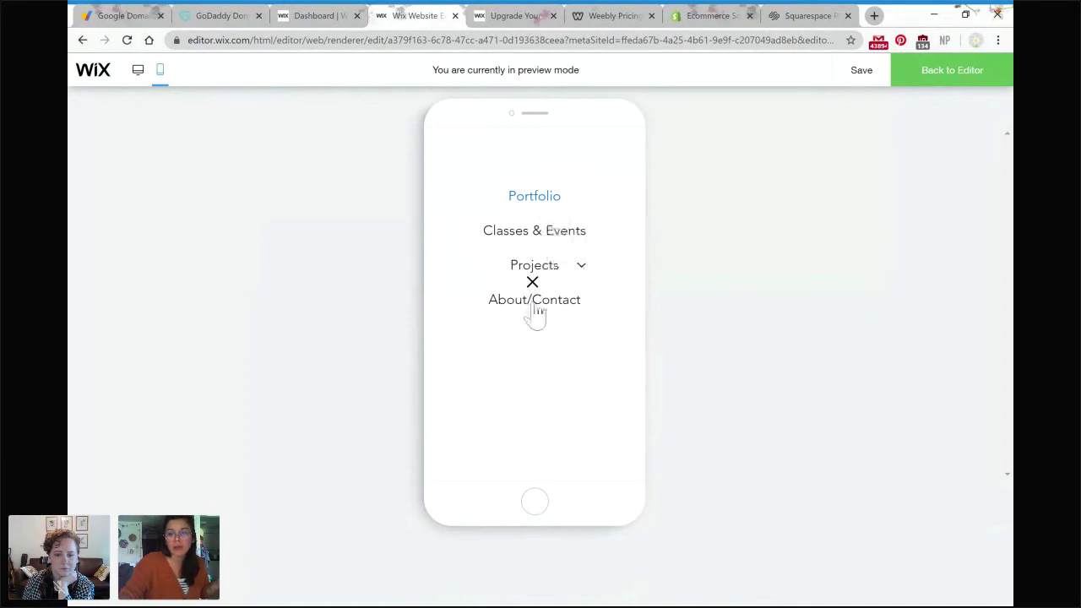
pyautogui.click(688, 326)
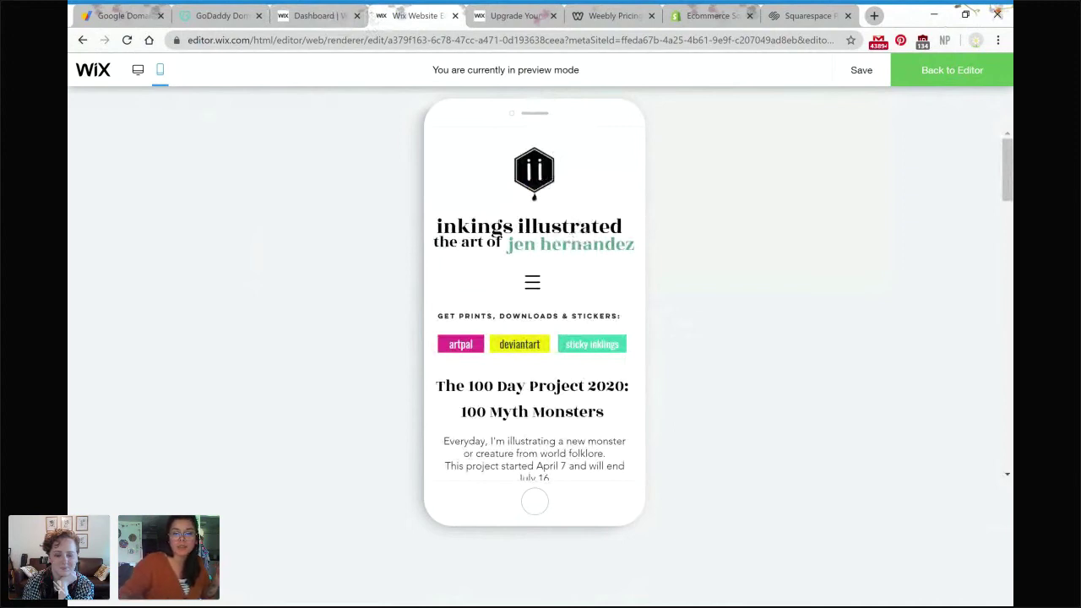
# - Go back to the site dashboard and open the live site inklingsillustrated.com in a new browser tab
pyautogui.click(305, 15)
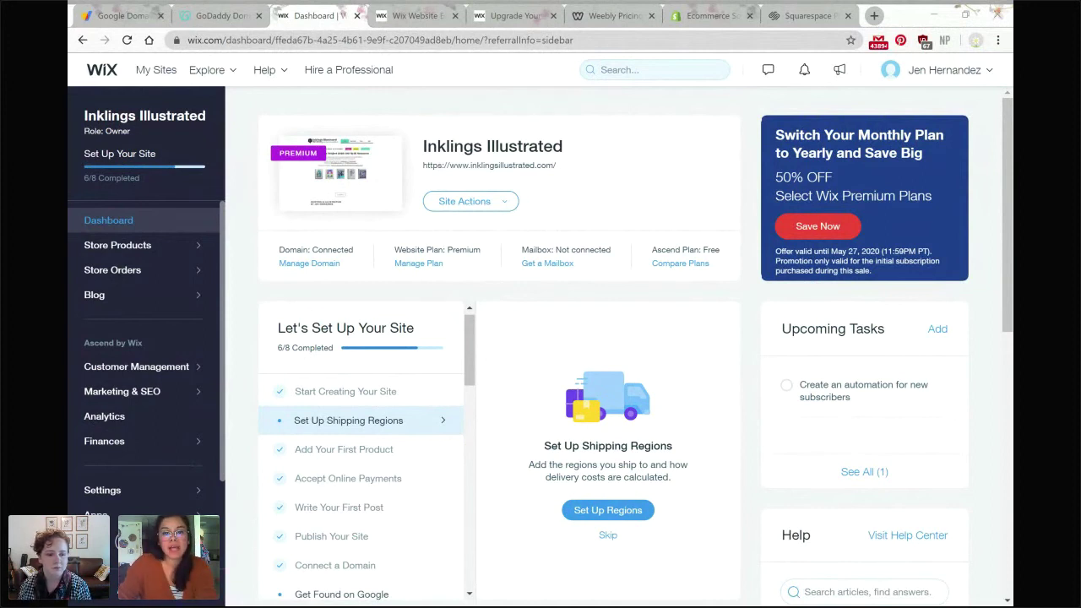
pyautogui.click(640, 430)
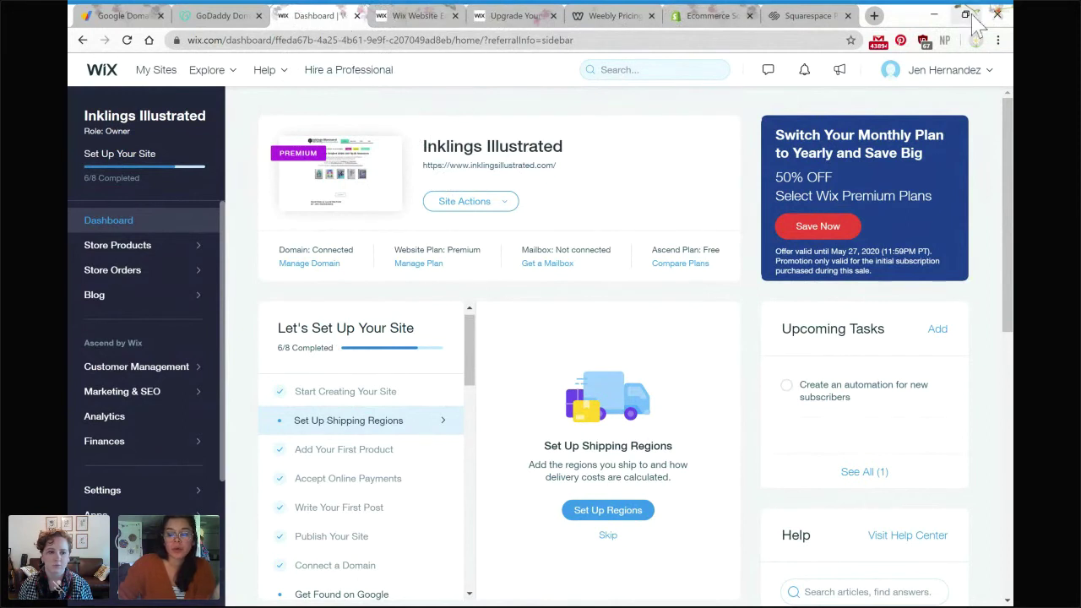
pyautogui.click(874, 15)
pyautogui.write('inklingsillustrated.com')
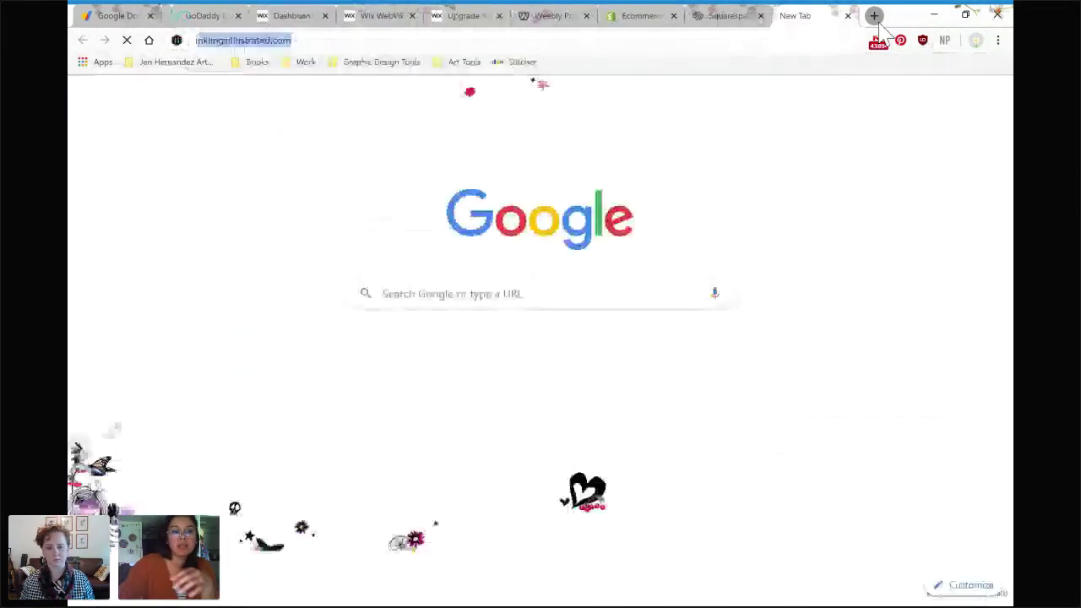
pyautogui.press('Return')
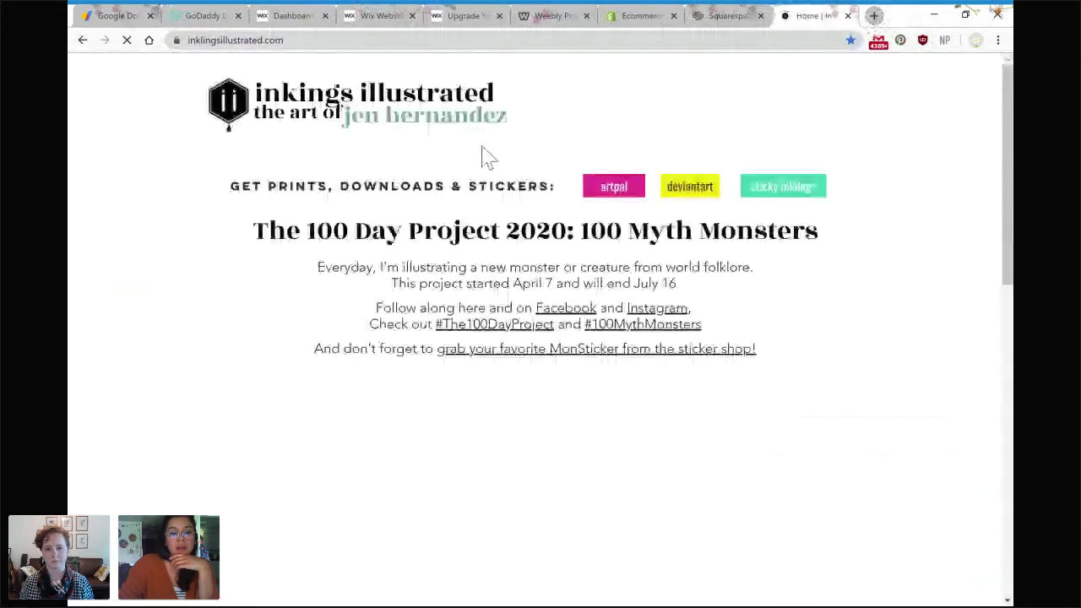
# - Browse the live portfolio page, viewing the "Undersea Purple Hair" artwork in the Painting & Illustration gallery and its shop link
pyautogui.scroll(-2, 346, 405)
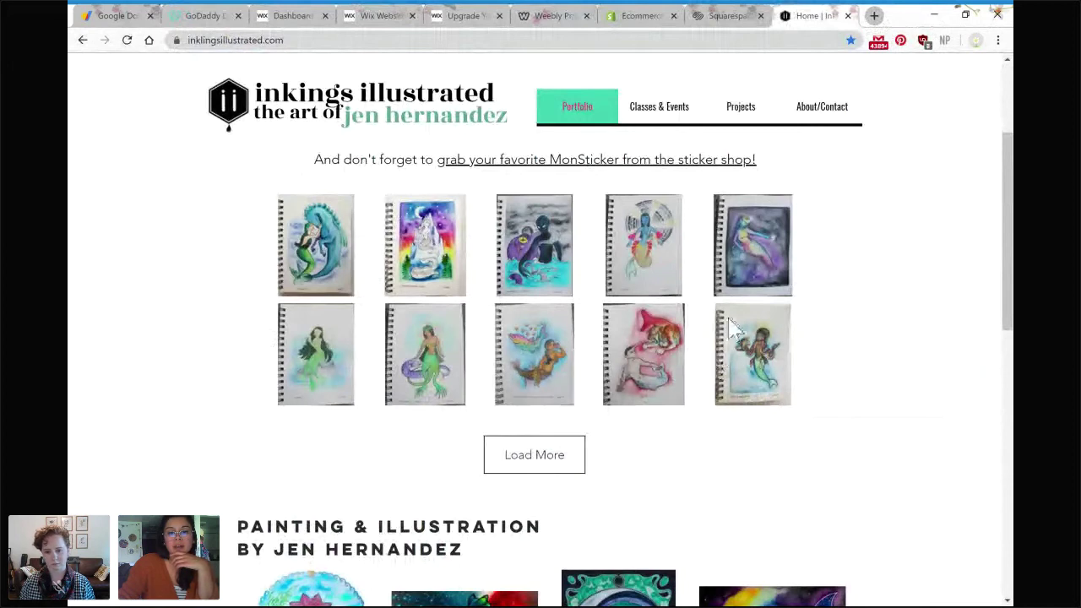
pyautogui.scroll(-3, 479, 338)
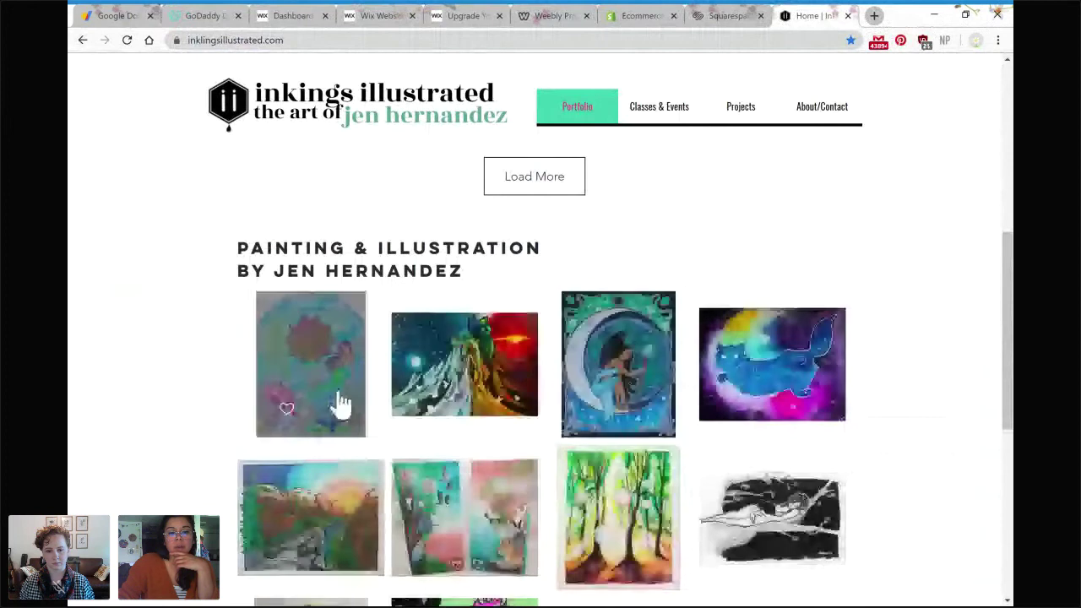
pyautogui.click(345, 372)
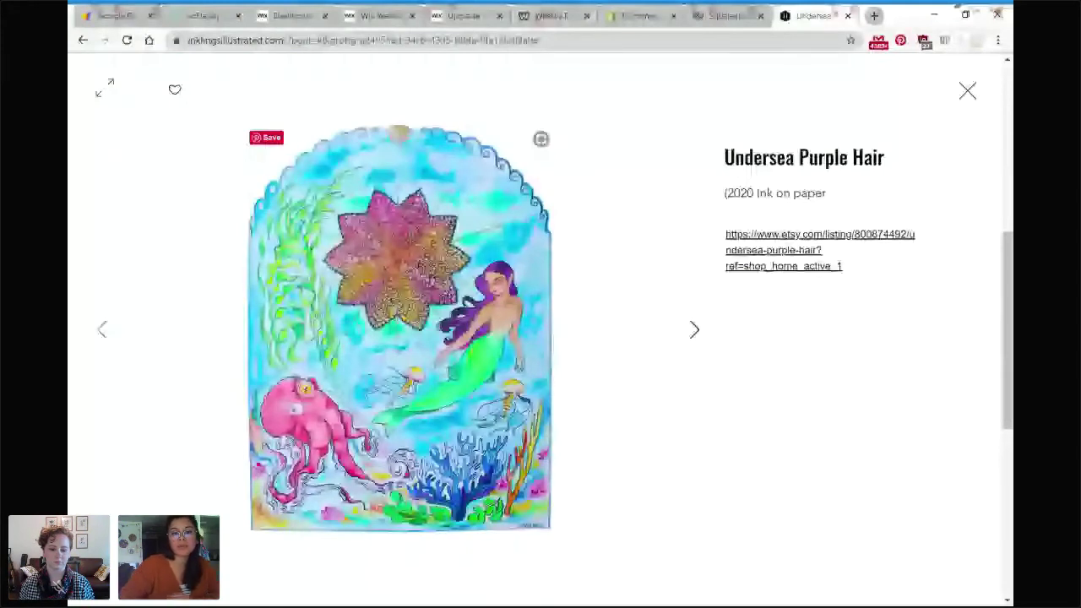
pyautogui.click(970, 94)
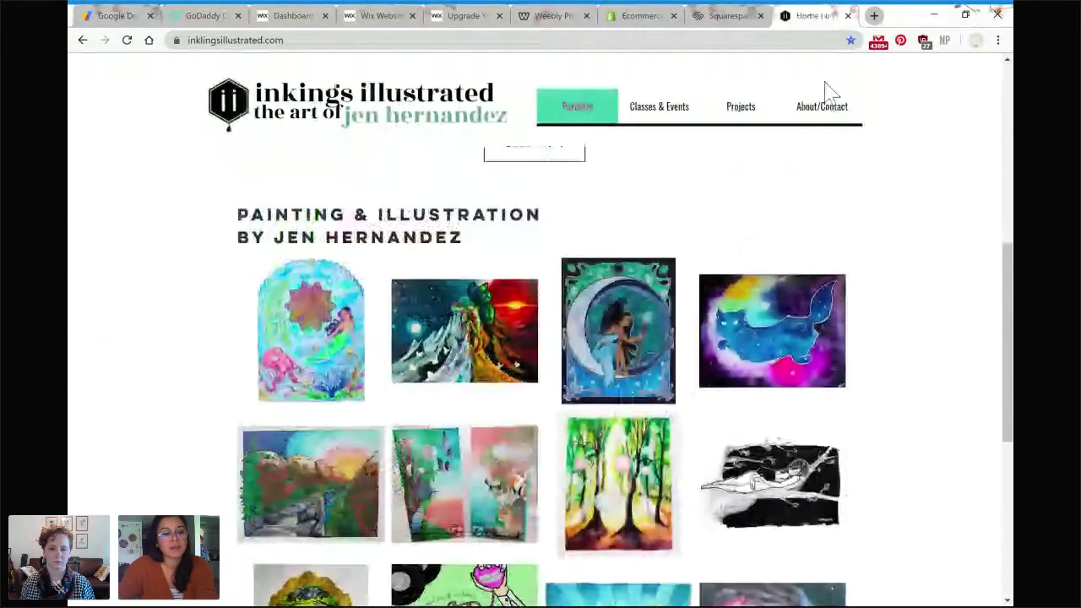
pyautogui.scroll(1, 518, 402)
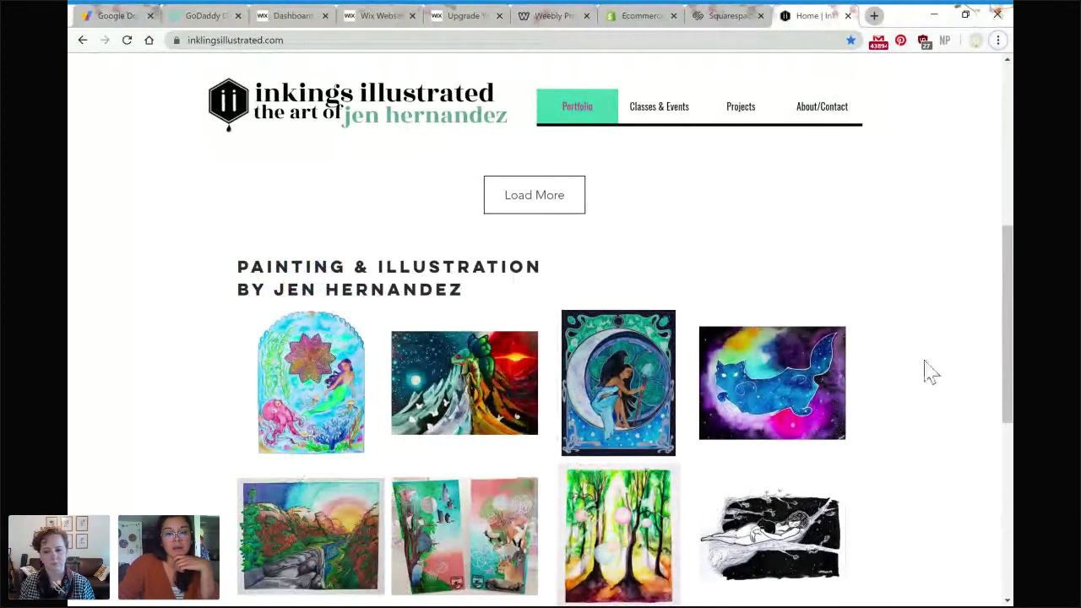
pyautogui.scroll(5, 930, 372)
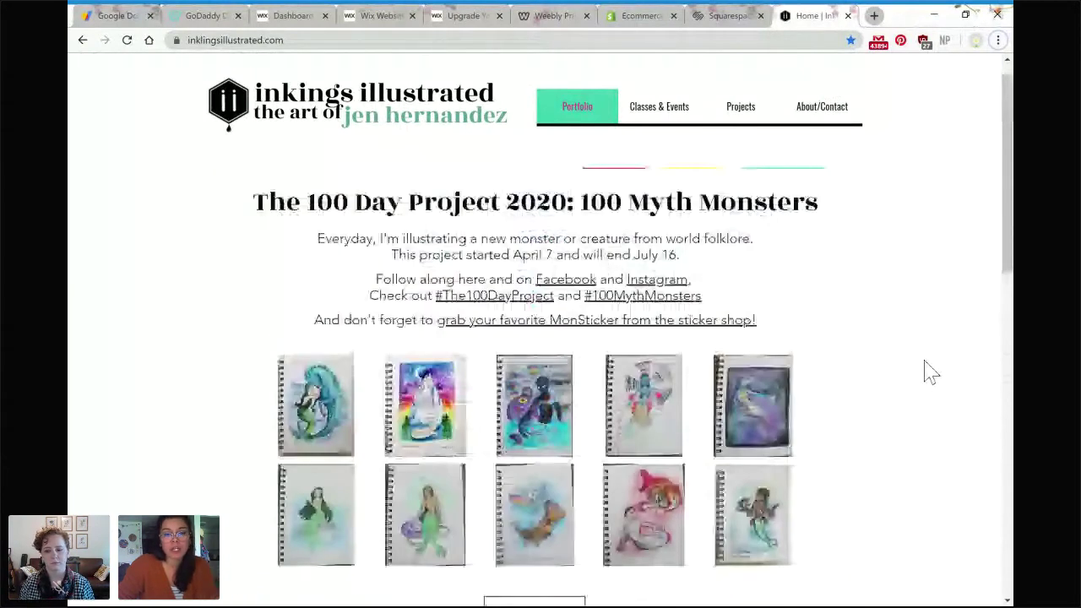
pyautogui.scroll(1, 930, 371)
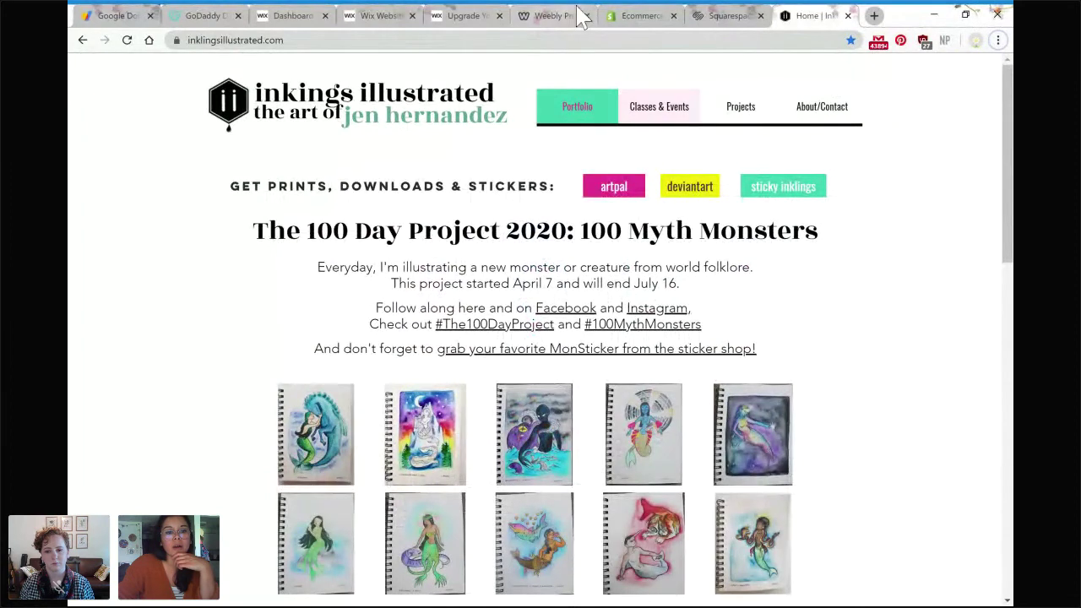
# - Review the features and prices of the Wix premium business plans, and look through the site dashboard's menu sections
pyautogui.click(447, 18)
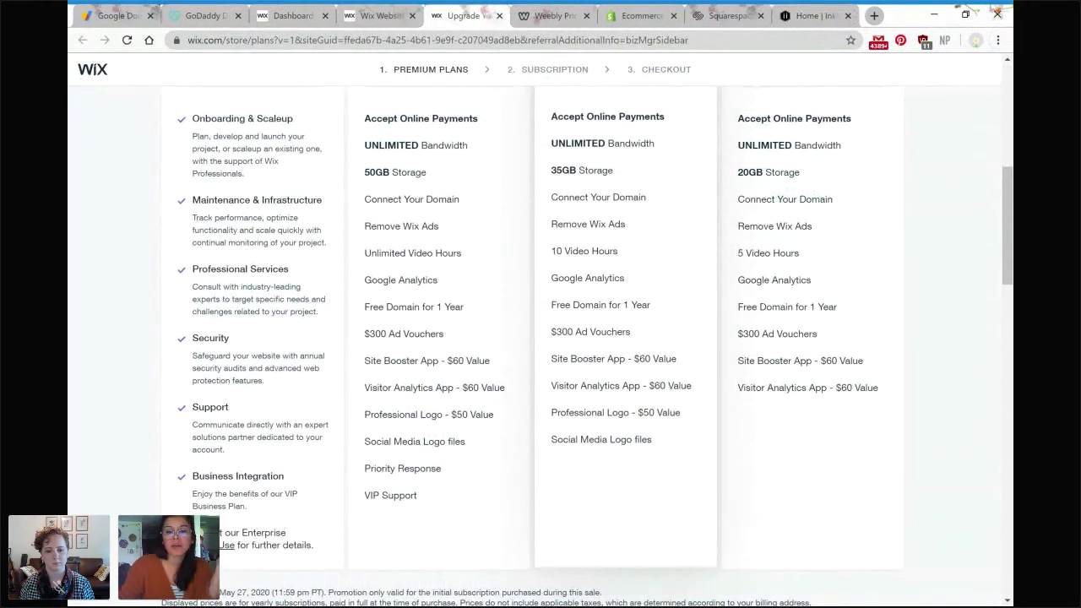
pyautogui.scroll(3, 540, 313)
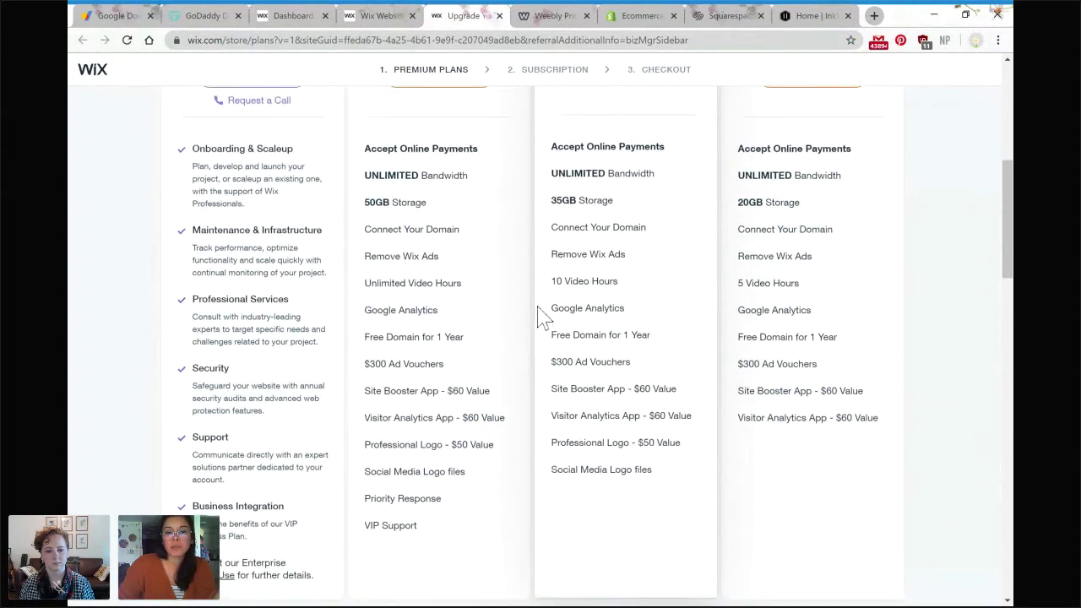
pyautogui.scroll(3, 541, 321)
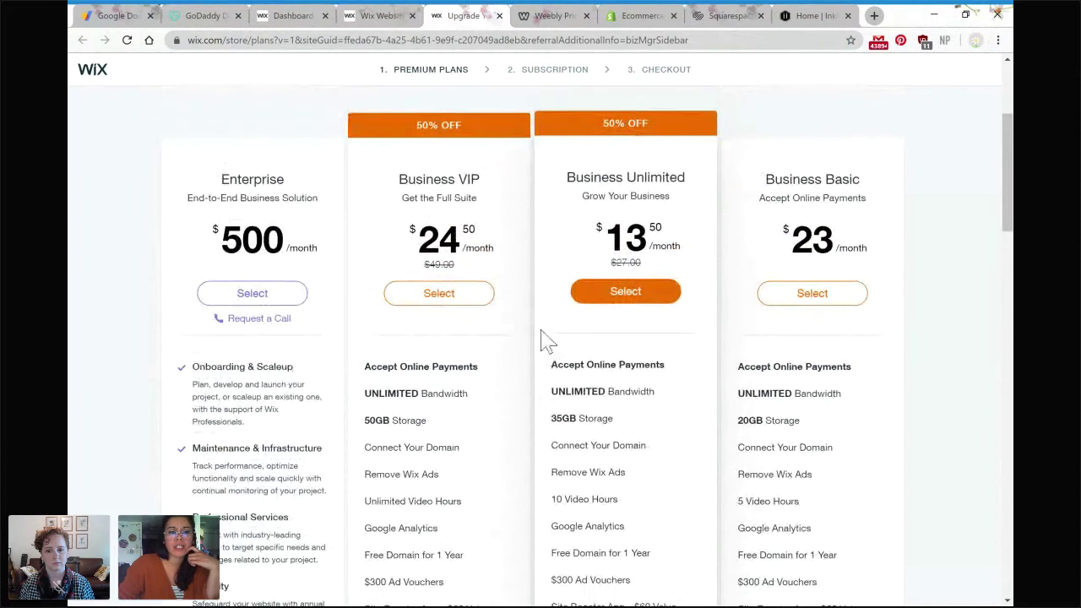
pyautogui.click(297, 17)
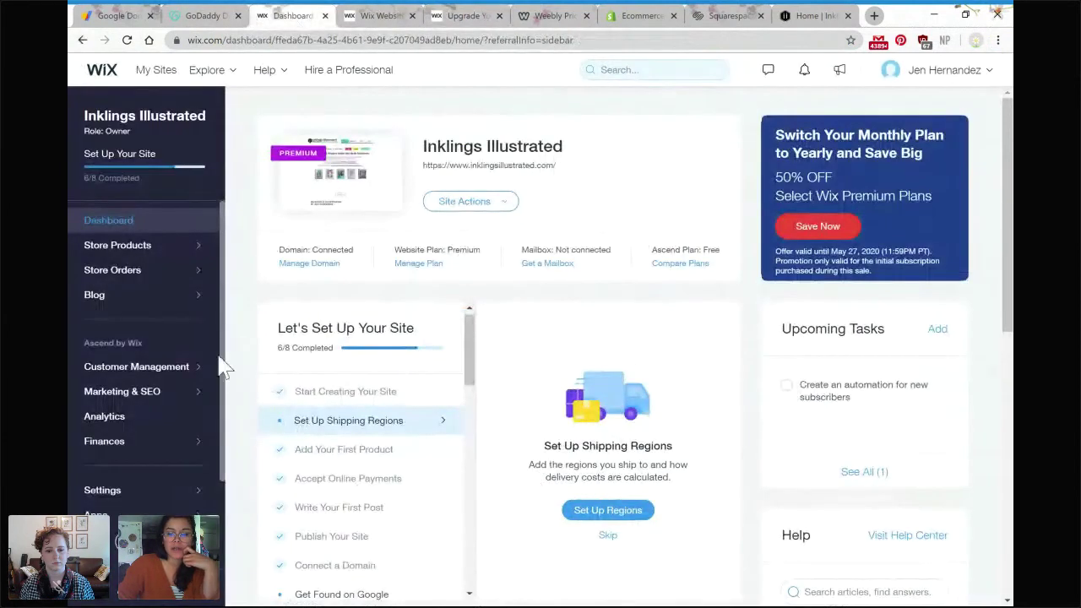
pyautogui.scroll(-1, 154, 416)
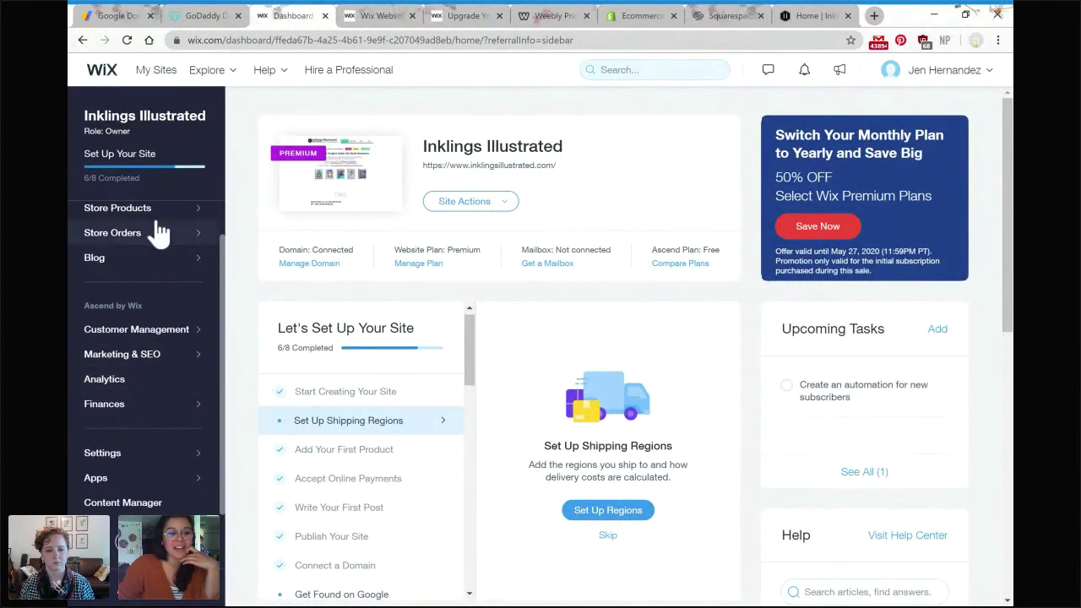
# - Return to the live site and open the artist's personal-name .com domain in a new tab to check where it leads
pyautogui.click(811, 16)
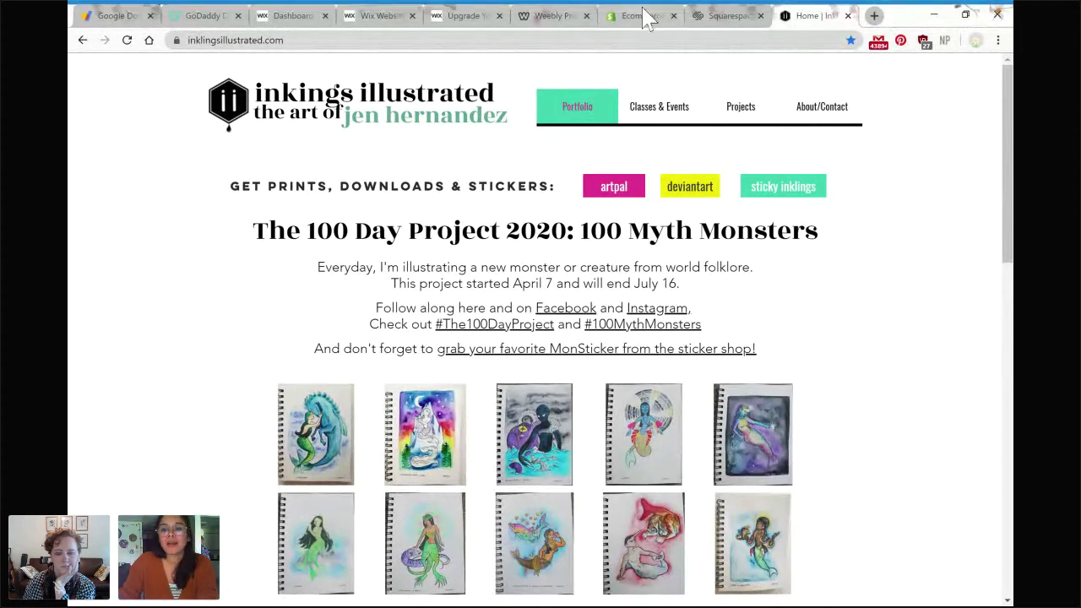
pyautogui.click(874, 16)
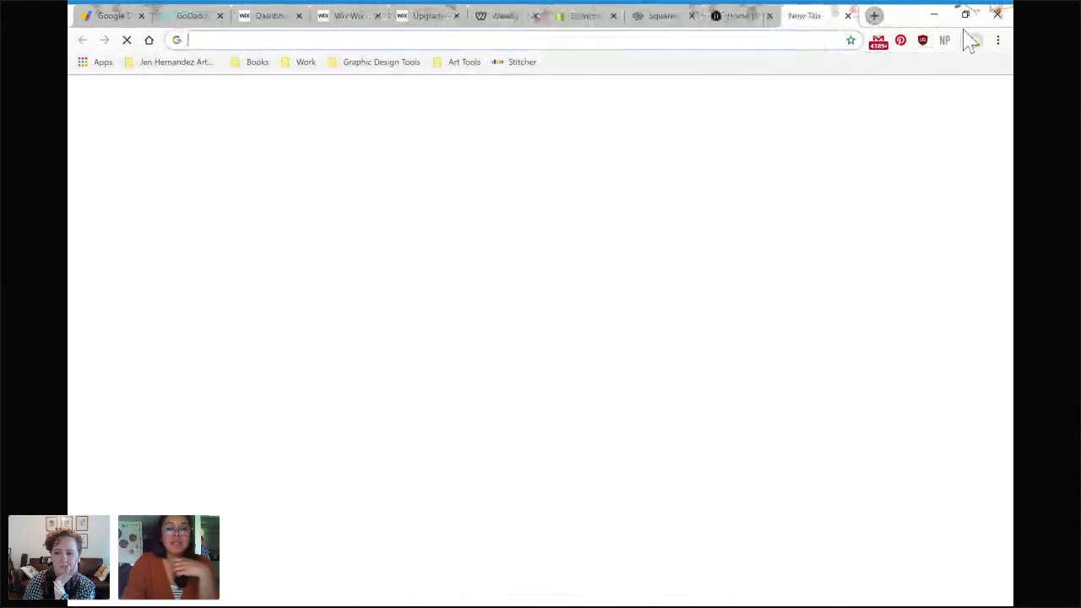
pyautogui.write('jenhernandezart.com')
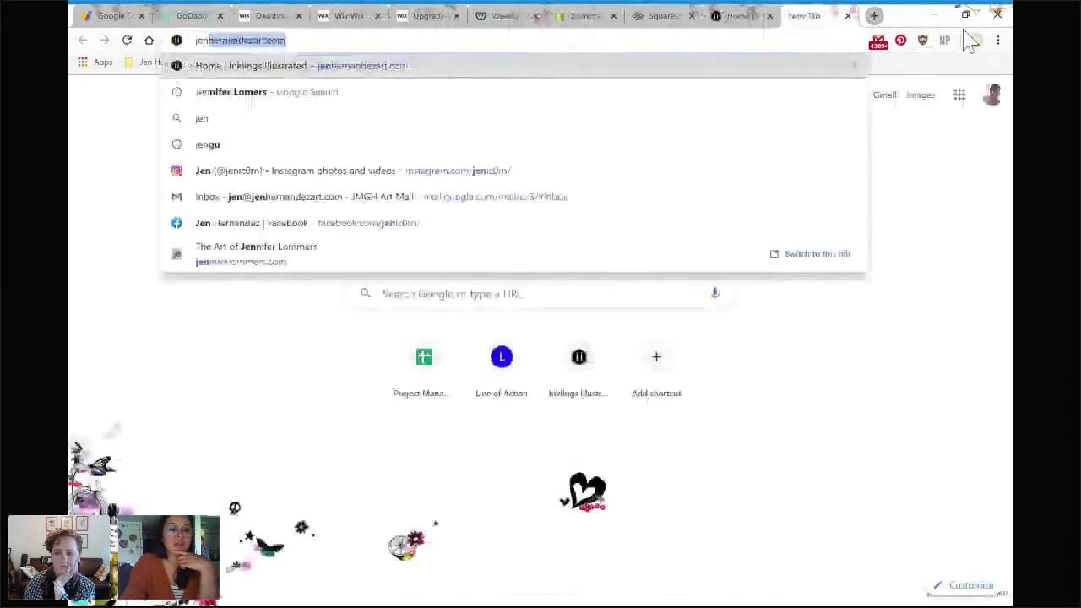
pyautogui.press('Return')
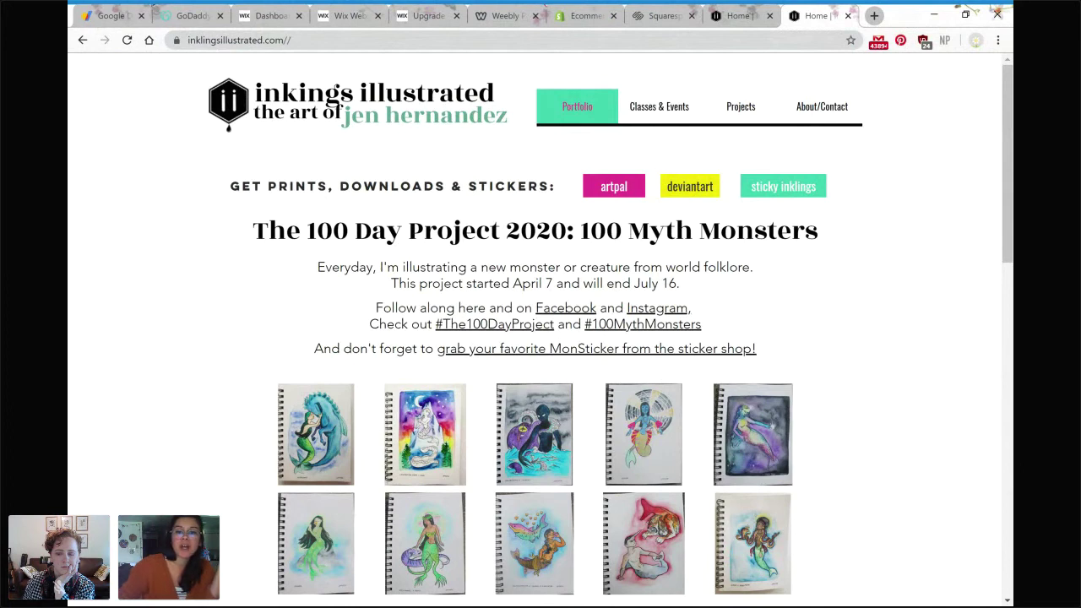
# - Check the GoDaddy search results for the artist's personal-name domain, and search Google Domains for the same .com domain
pyautogui.click(111, 20)
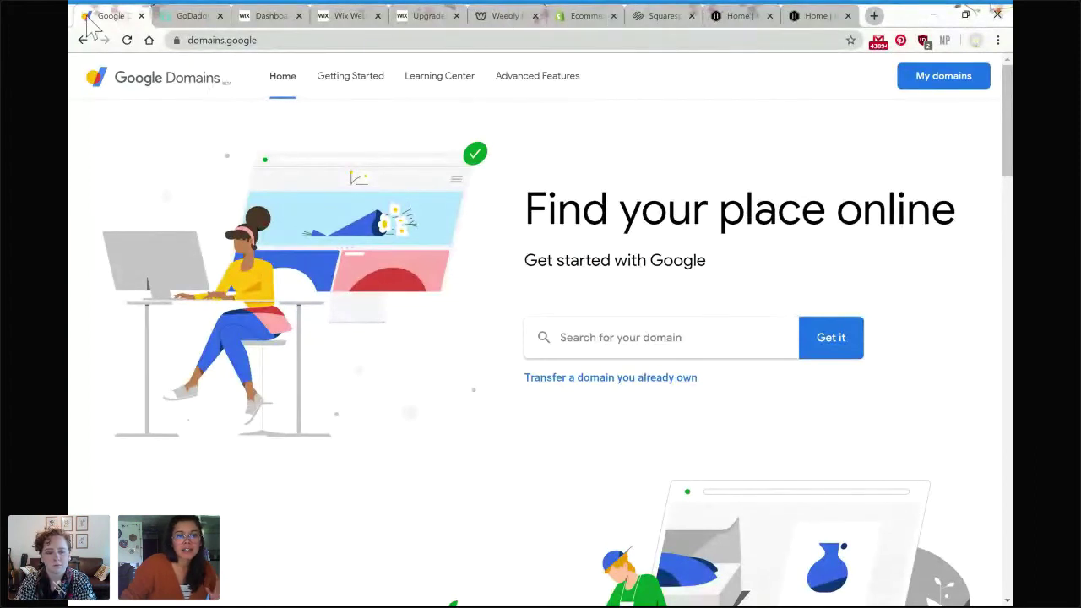
pyautogui.click(192, 16)
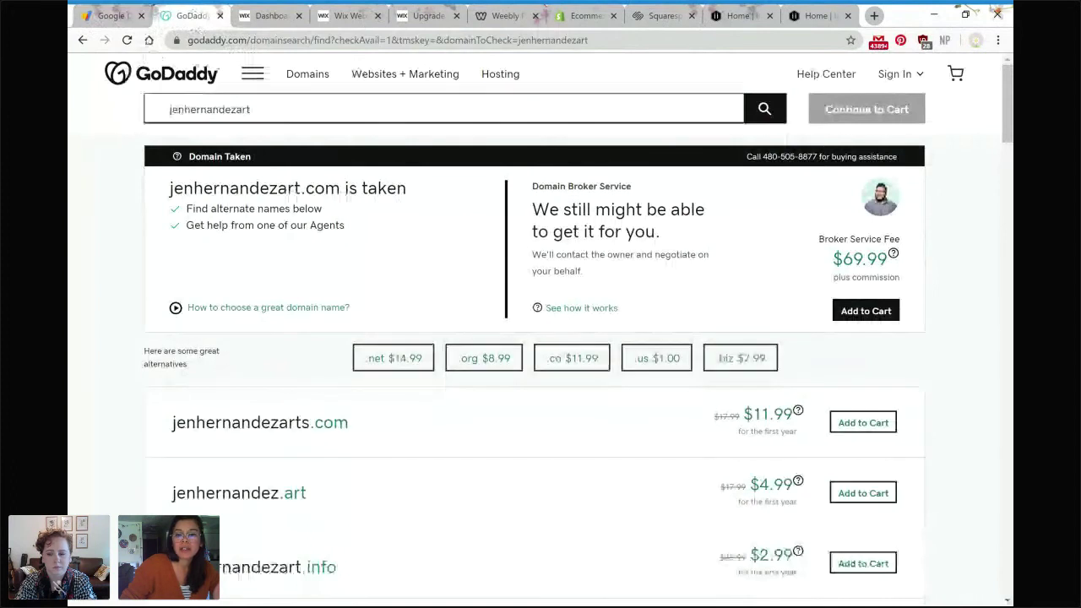
pyautogui.click(118, 15)
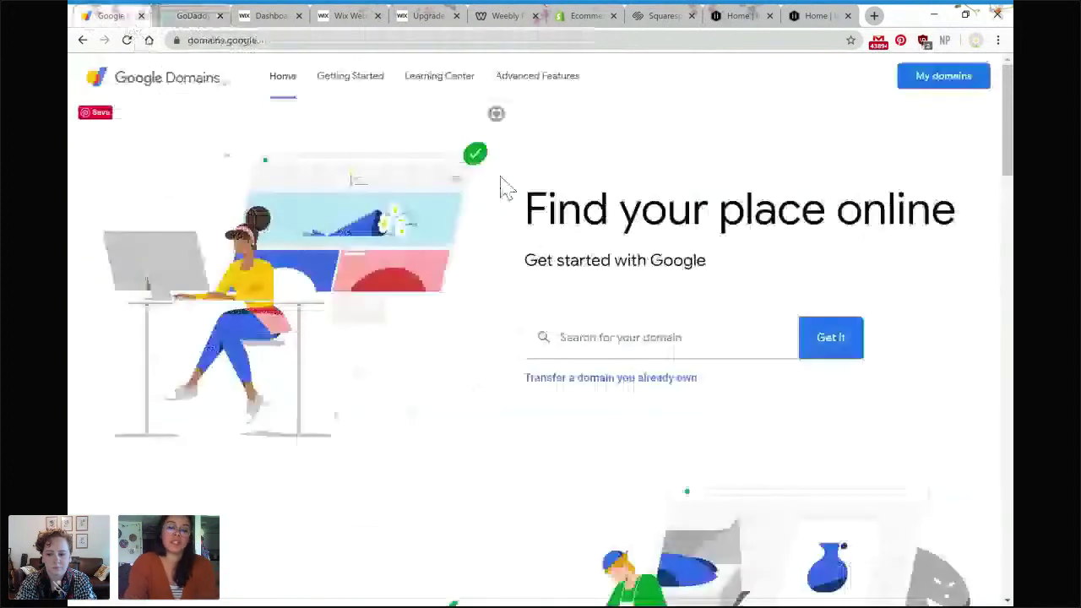
pyautogui.click(659, 337)
pyautogui.write('jenhernand')
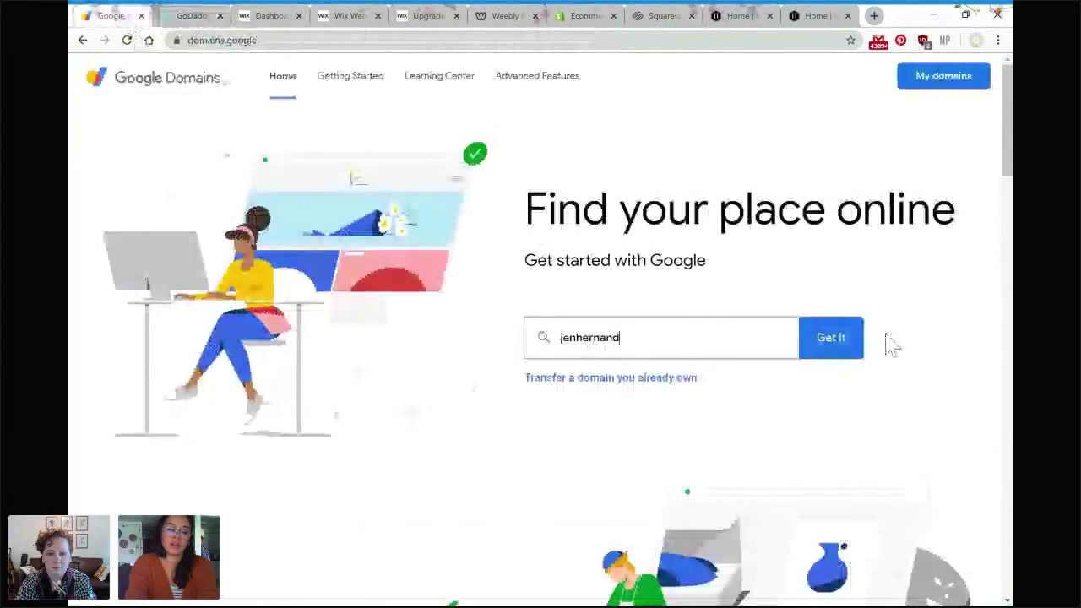
pyautogui.write('ezart')
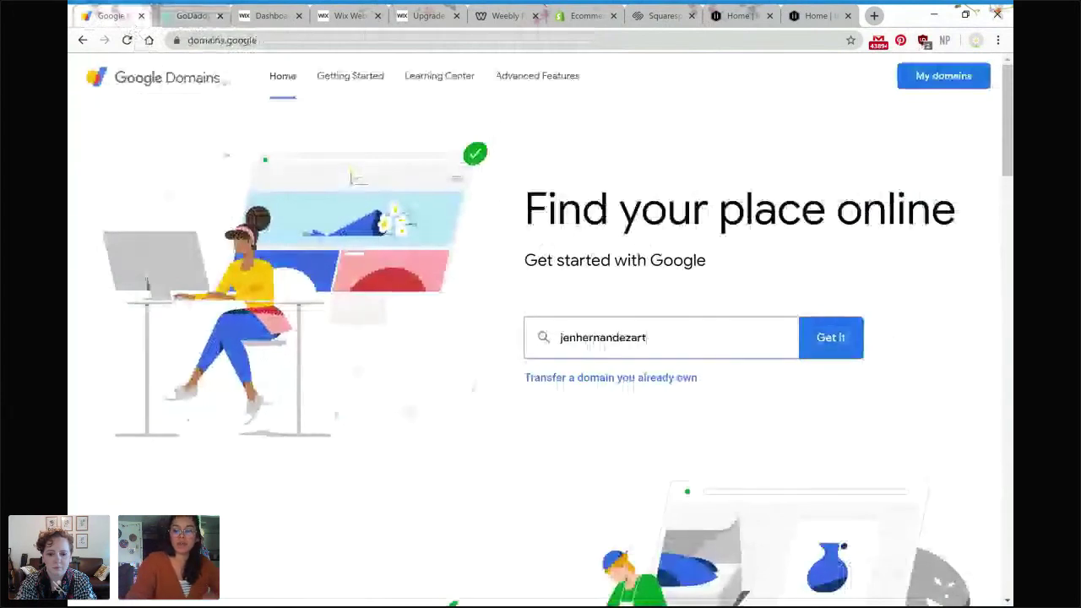
pyautogui.write('.com')
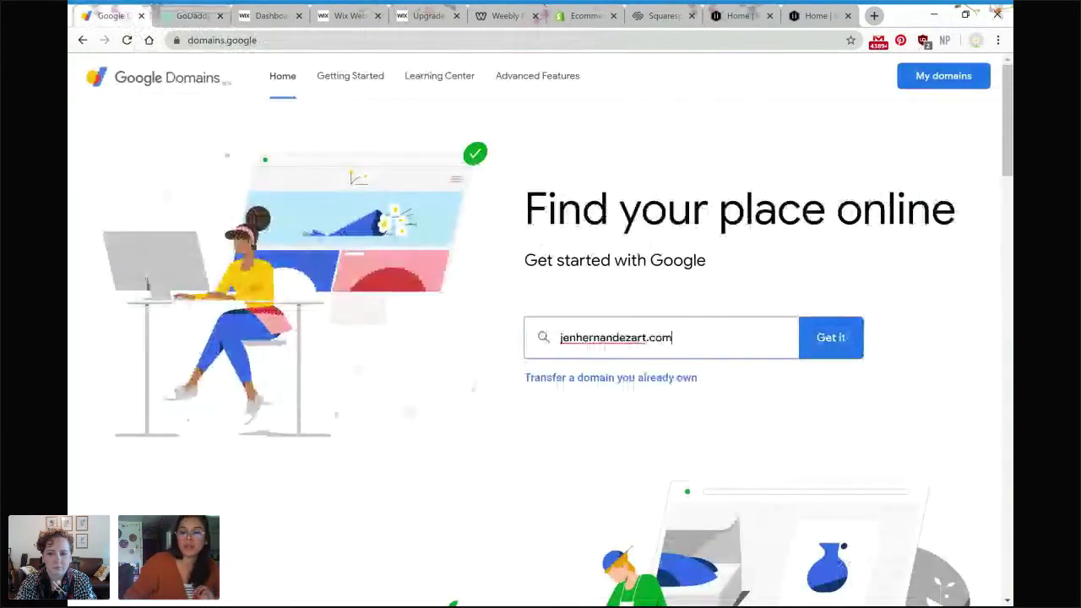
pyautogui.click(851, 355)
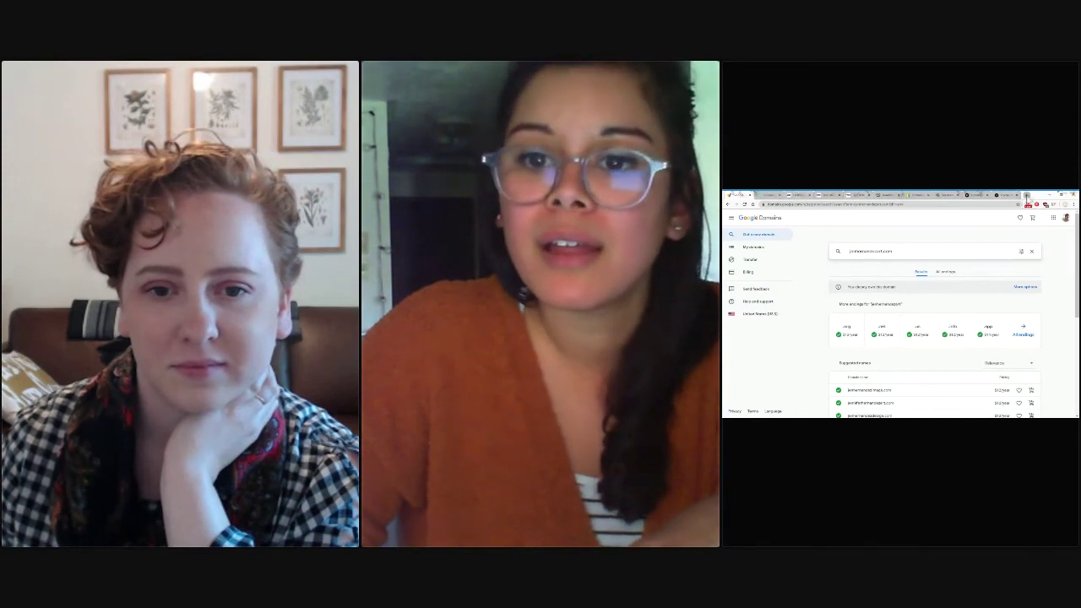
# - Open Google Drive in a new browser tab and open the "Building Your Artist Website" presentation from My Drive
pyautogui.click(1026, 195)
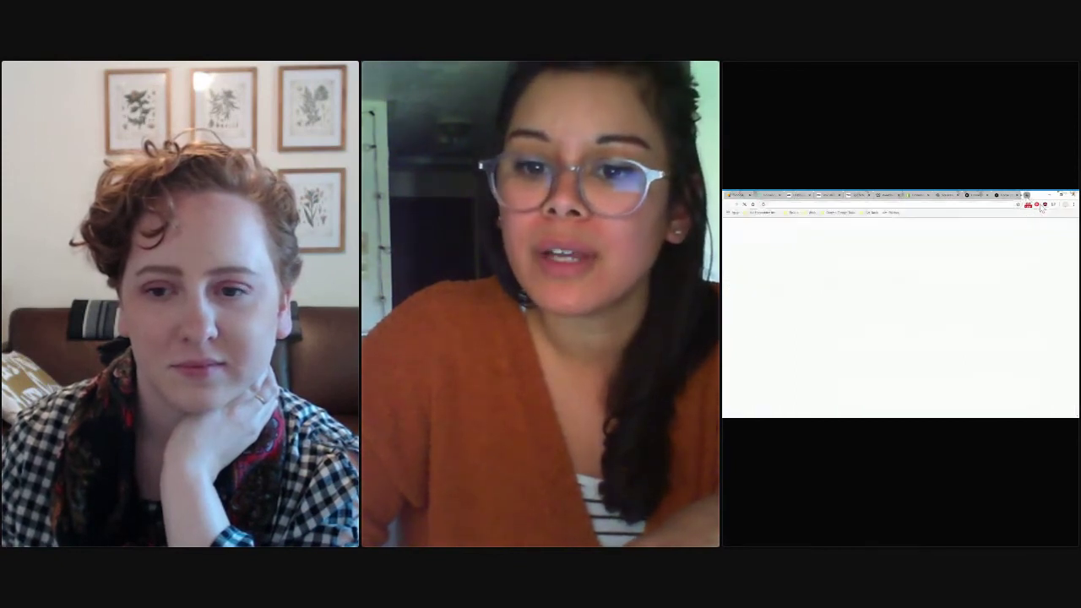
pyautogui.click(1071, 225)
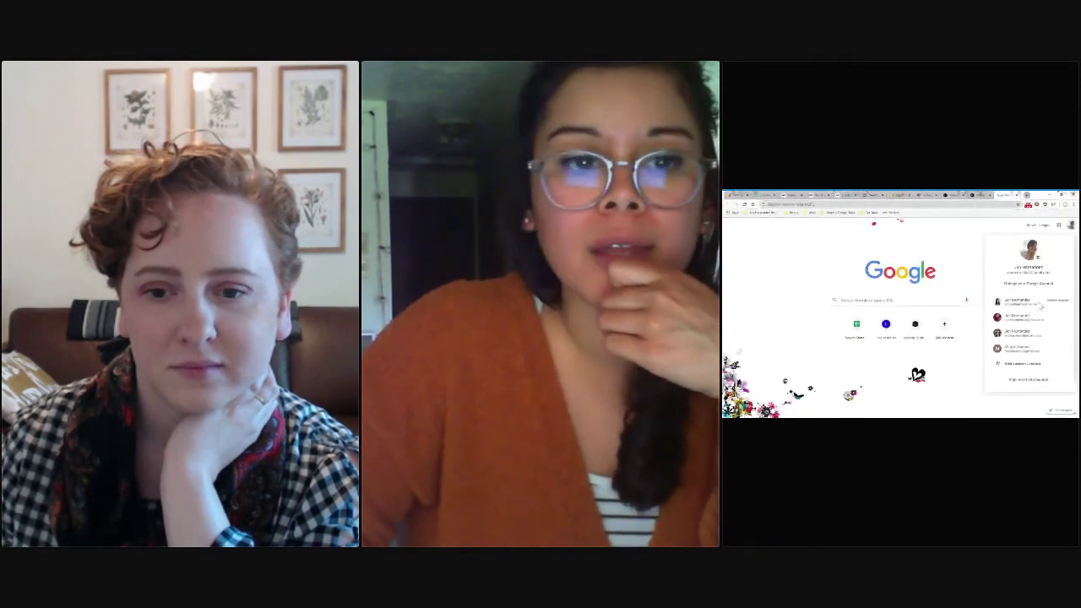
pyautogui.click(1056, 217)
pyautogui.click(1055, 242)
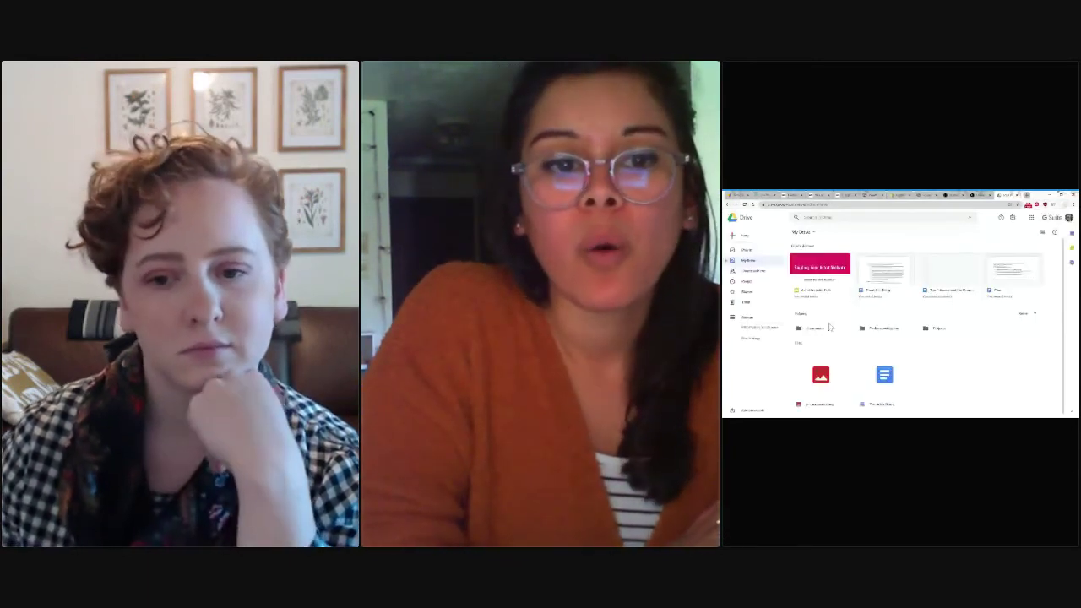
pyautogui.doubleClick(820, 268)
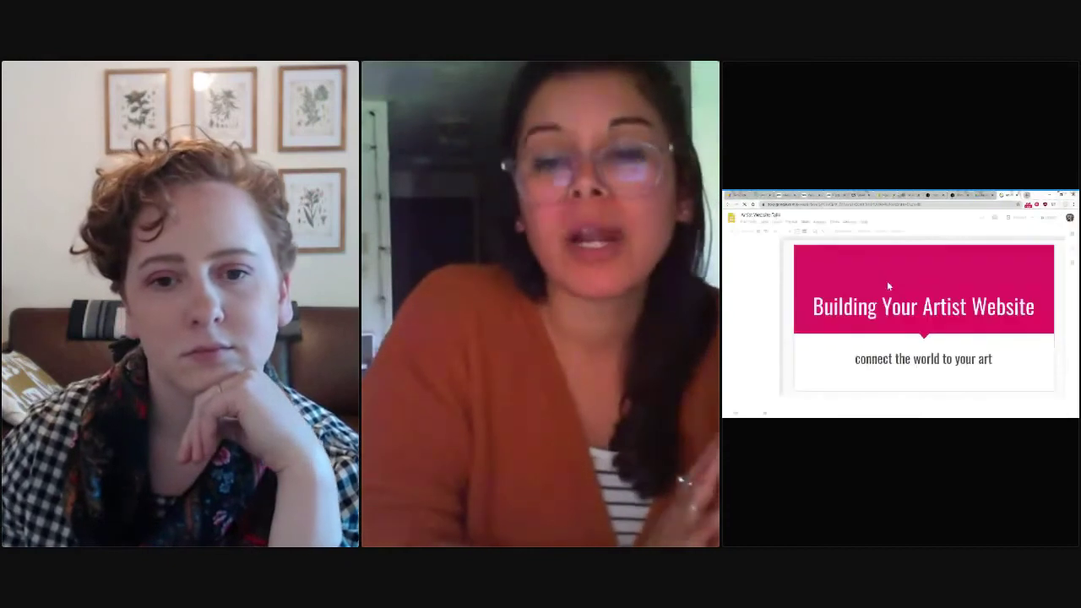
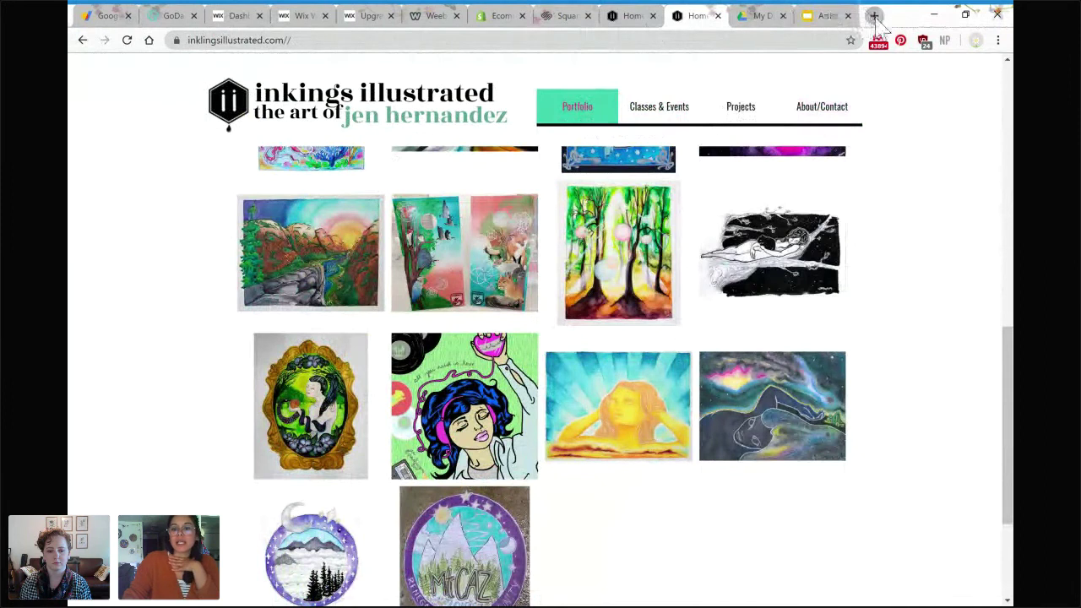
# - Open austinkleon.com in a new browser tab and look through its blog home page with the fixed header and sidebars
pyautogui.click(875, 15)
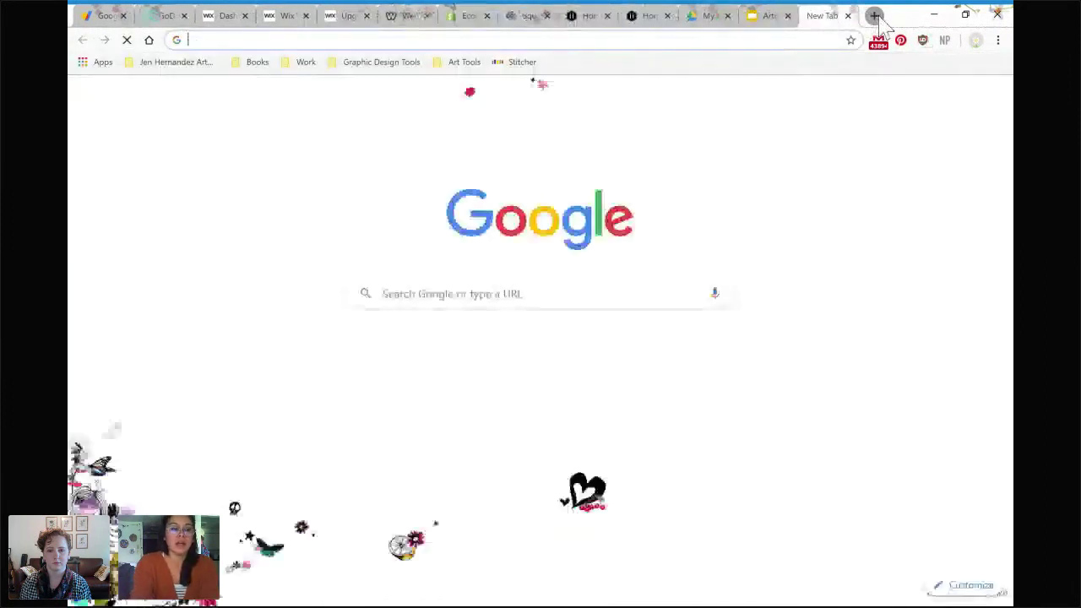
pyautogui.write('aut')
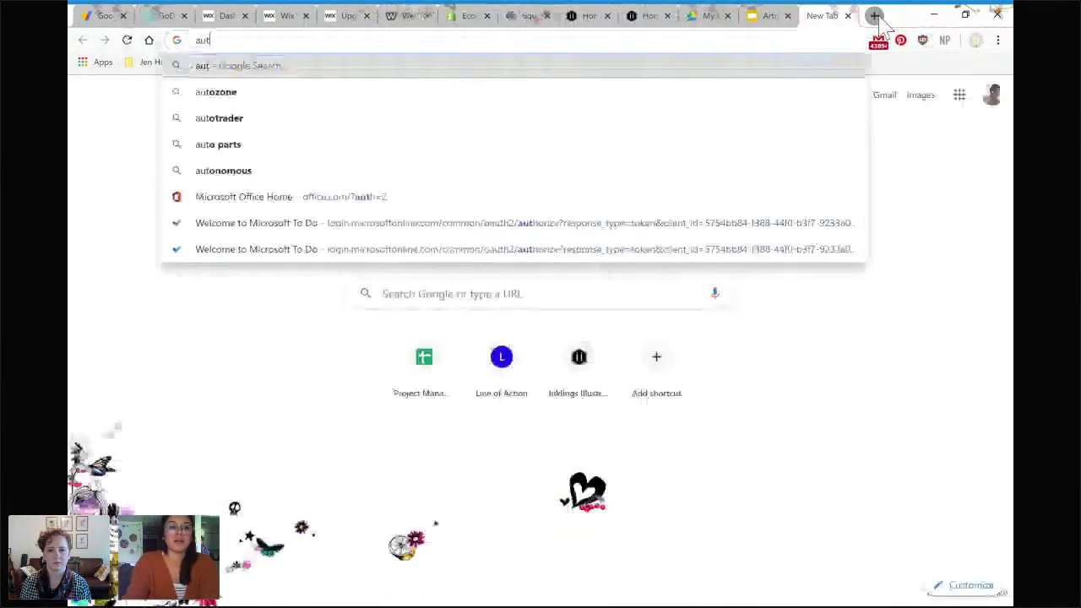
pyautogui.press('BackSpace')
pyautogui.write('s')
pyautogui.press('Return')
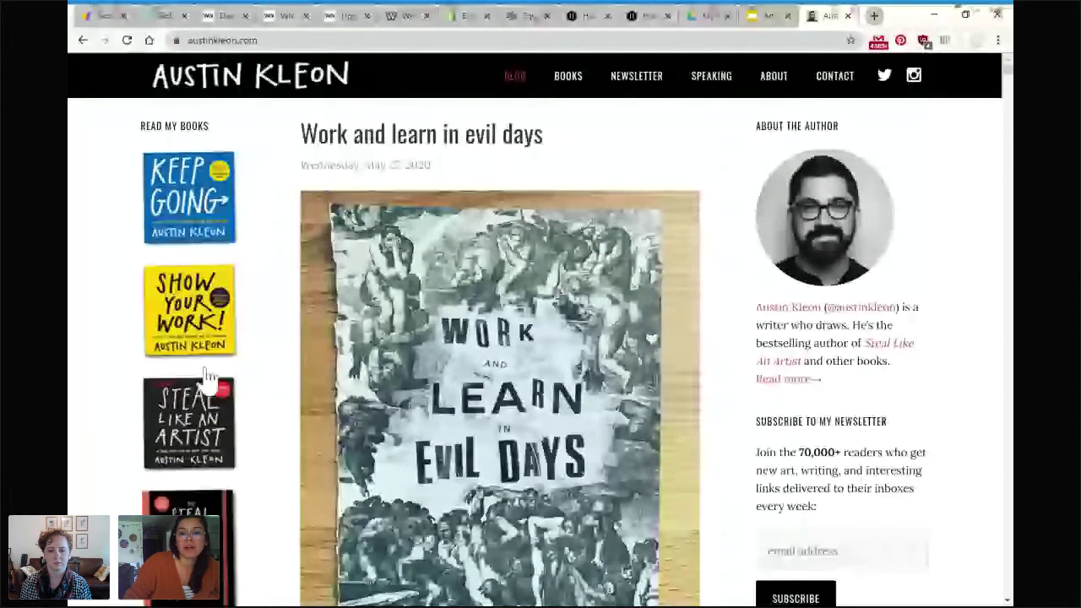
pyautogui.scroll(-2, 207, 376)
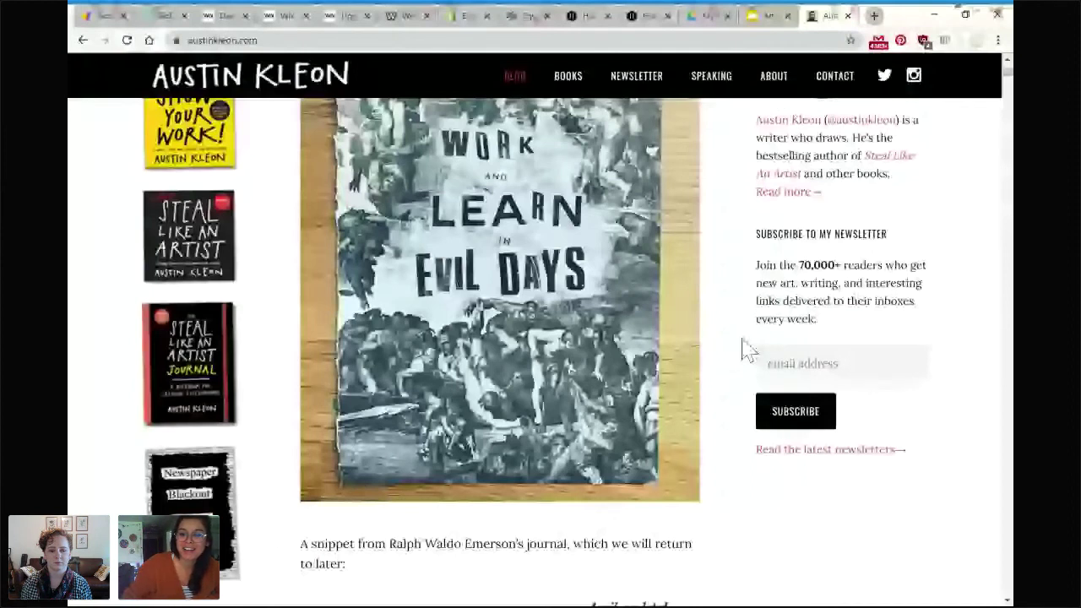
pyautogui.scroll(-2, 746, 345)
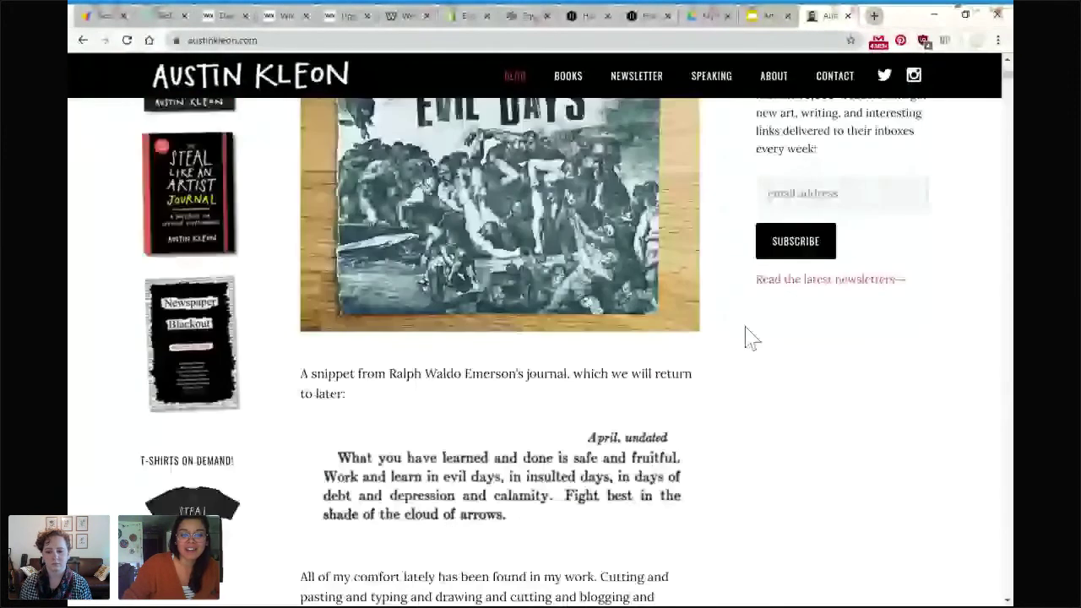
pyautogui.scroll(-2, 741, 336)
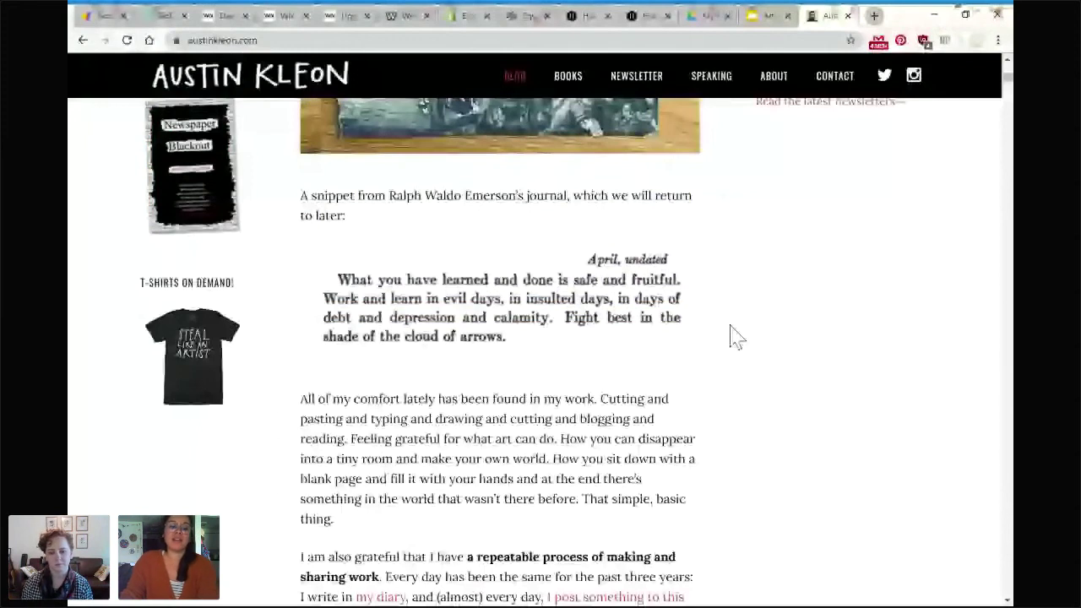
pyautogui.scroll(-5, 735, 336)
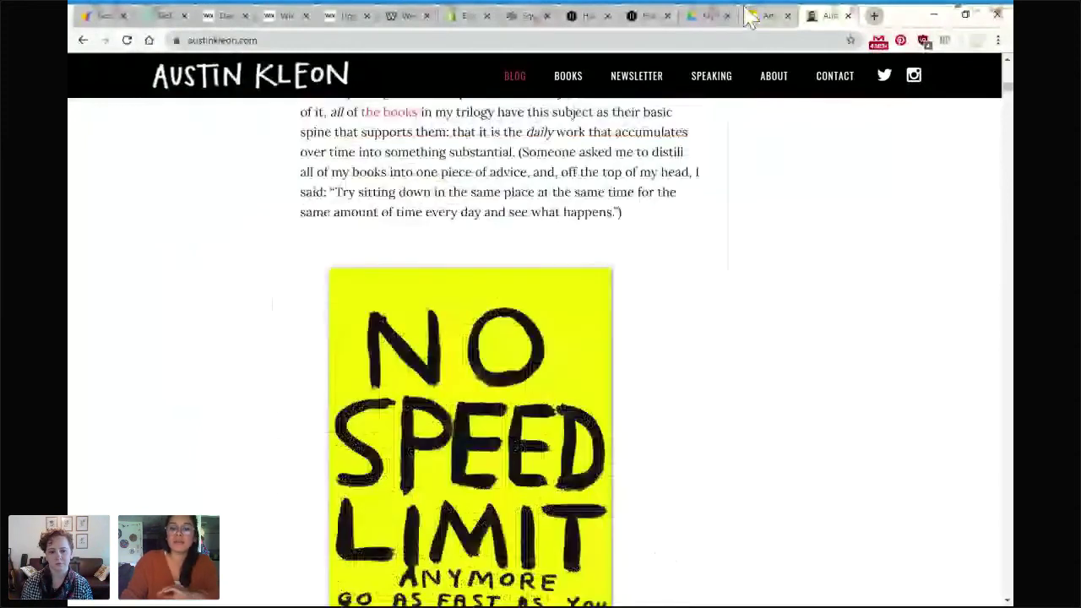
# - Review the Design slide of the Artist Website Talk presentation, and view the inklingsillustrated.com portfolio page for comparison
pyautogui.click(749, 17)
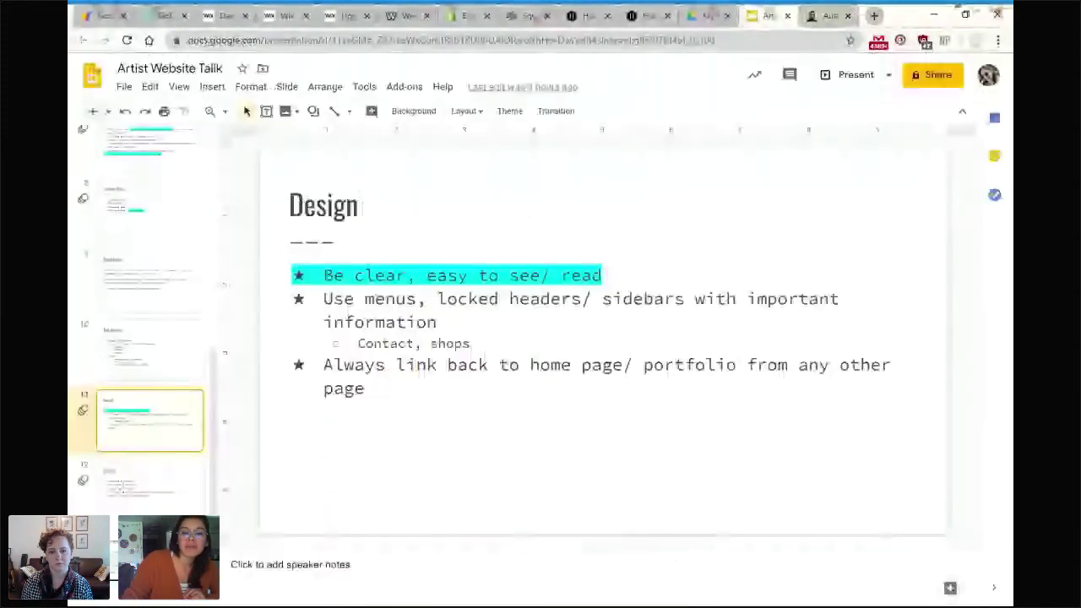
pyautogui.click(642, 17)
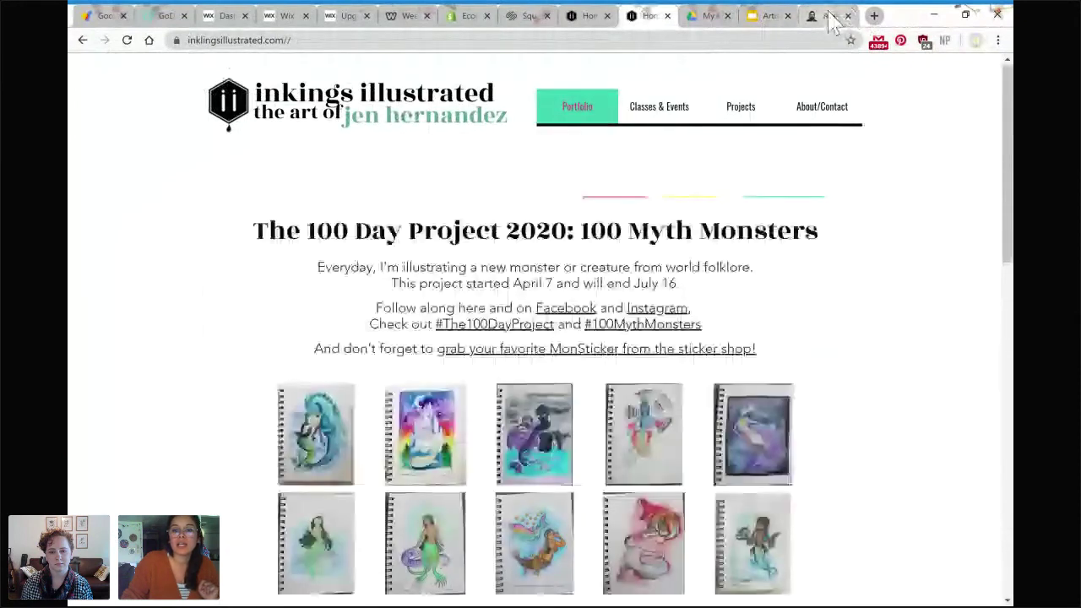
# - Return to austinkleon.com and look through its Books and Speaking pages, going back to the home page in between
pyautogui.click(829, 17)
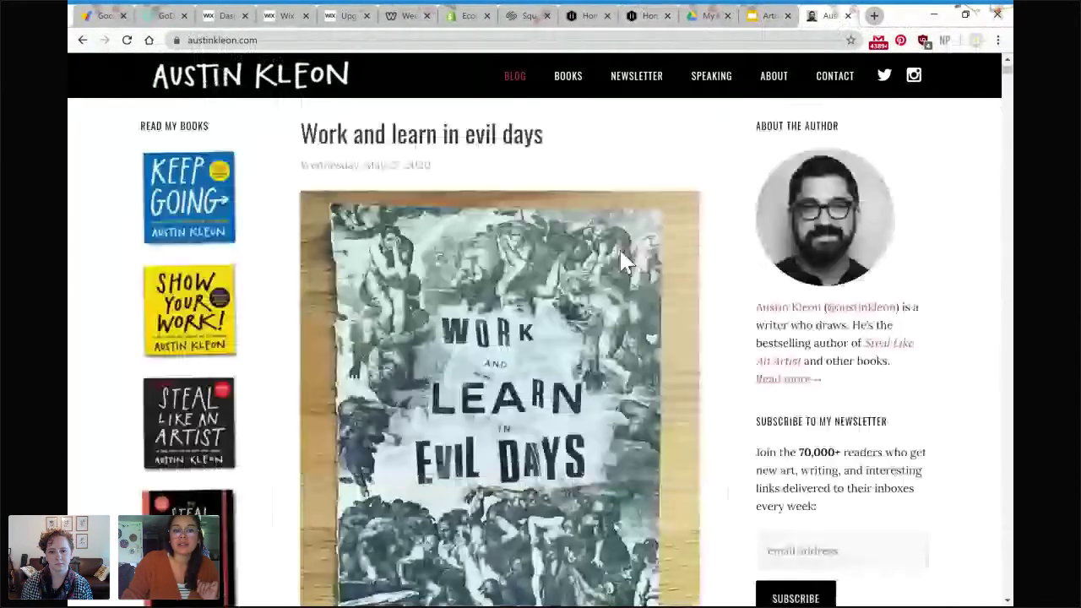
pyautogui.click(571, 81)
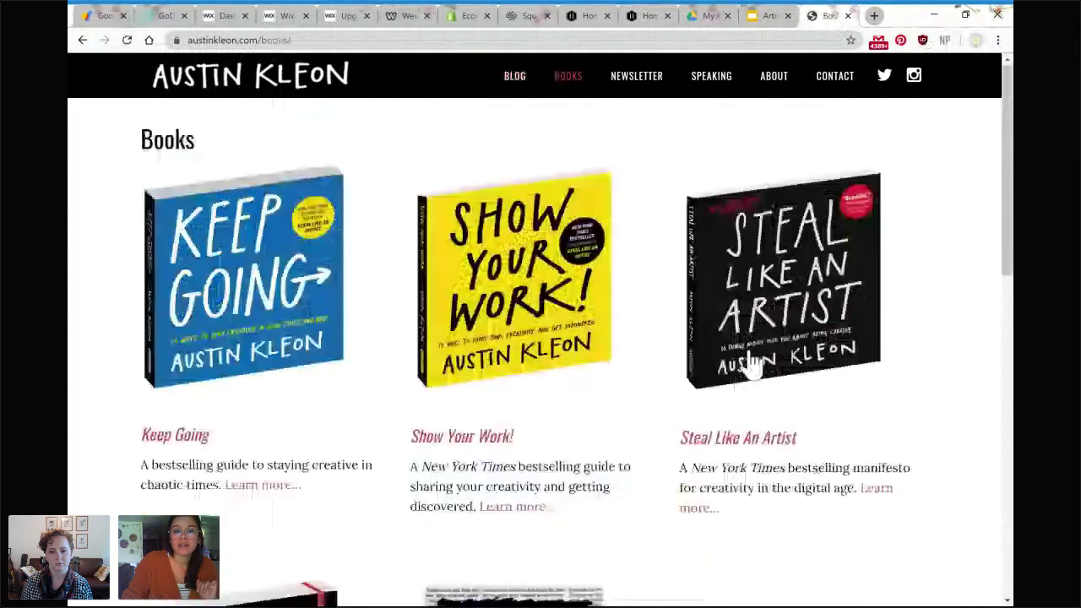
pyautogui.click(311, 98)
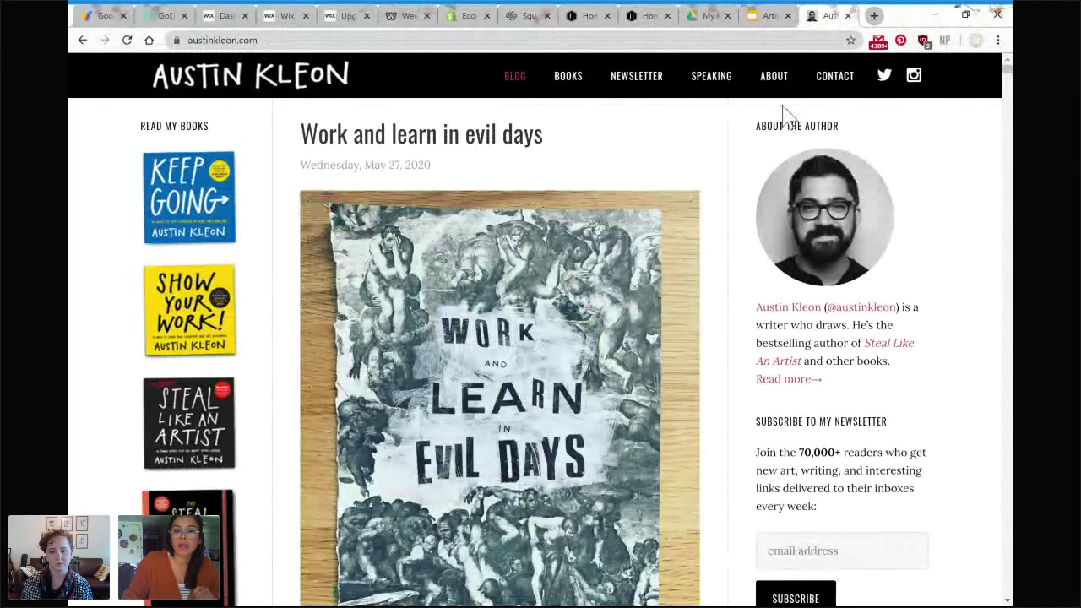
pyautogui.click(731, 77)
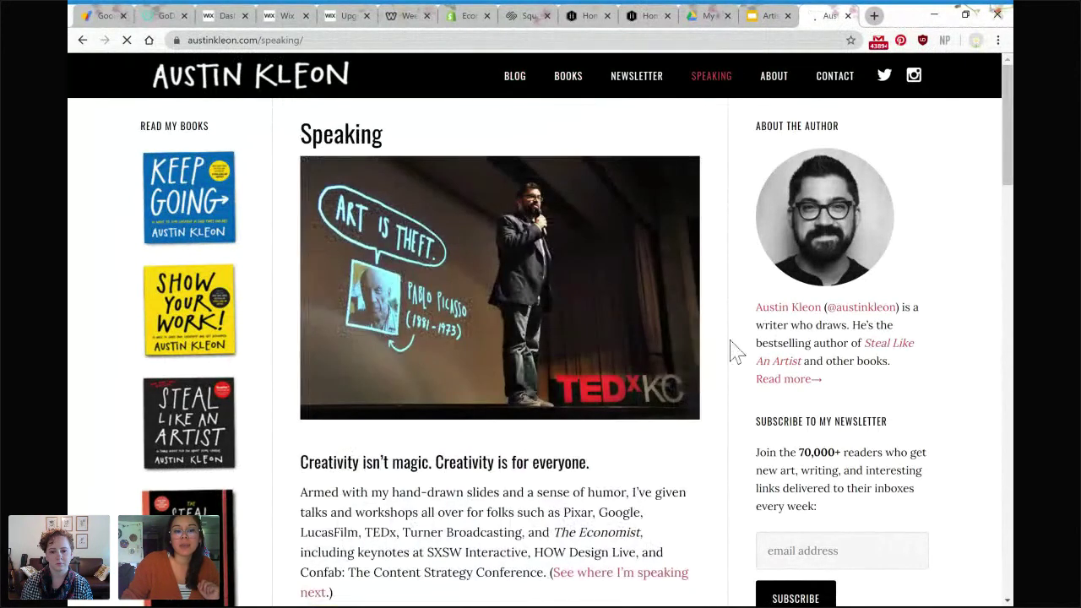
pyautogui.scroll(-3, 541, 433)
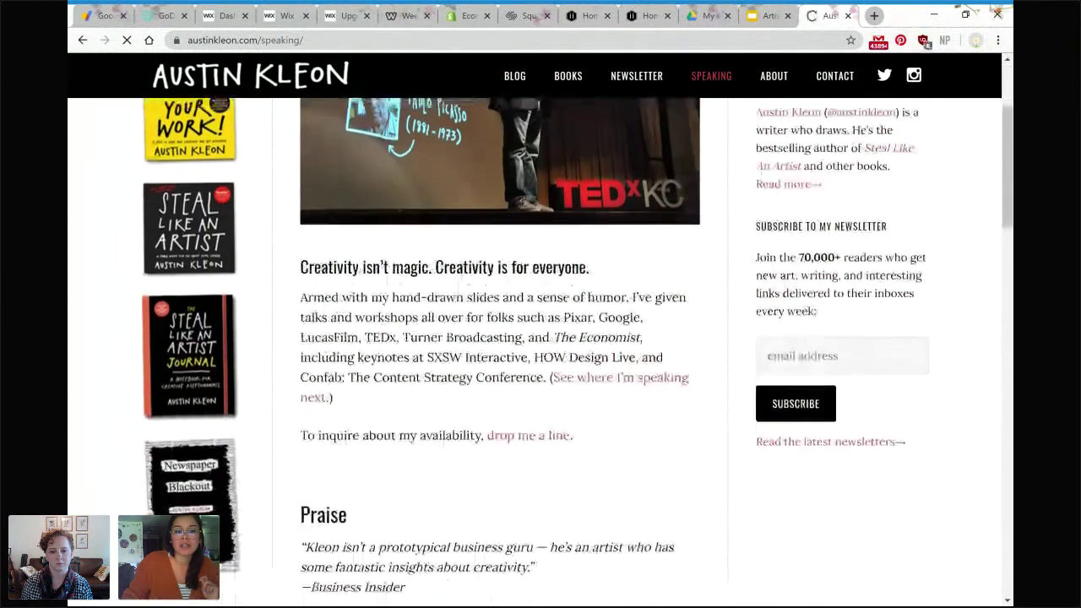
pyautogui.scroll(-2, 541, 435)
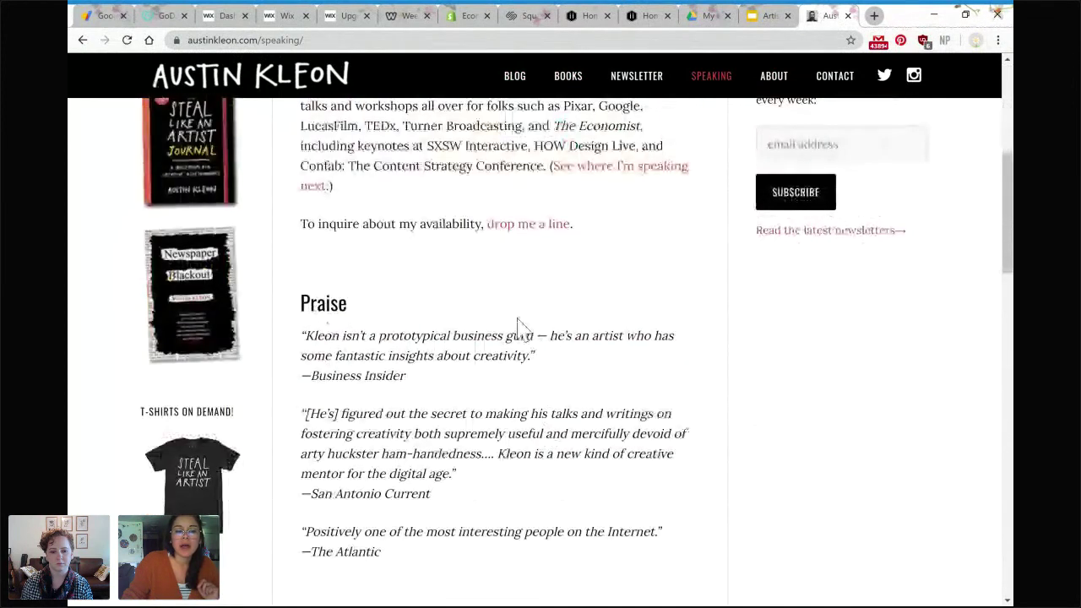
# - Go back to the austinkleon.com home page via the site's header logo and examine the book links and newsletter signup beside the post
pyautogui.click(309, 84)
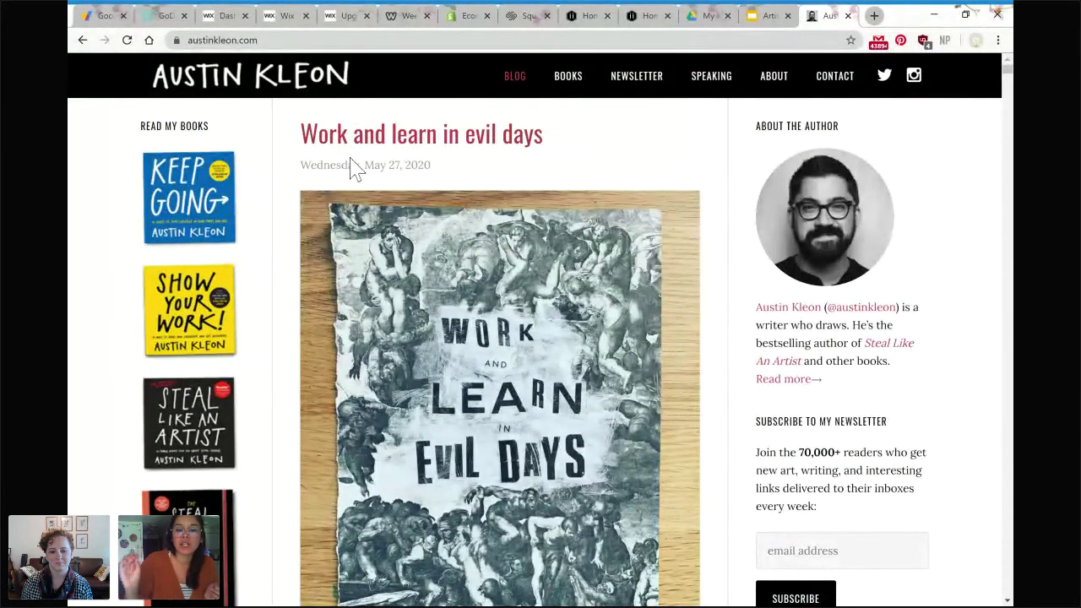
pyautogui.scroll(-1, 725, 365)
pyautogui.scroll(-3, 725, 365)
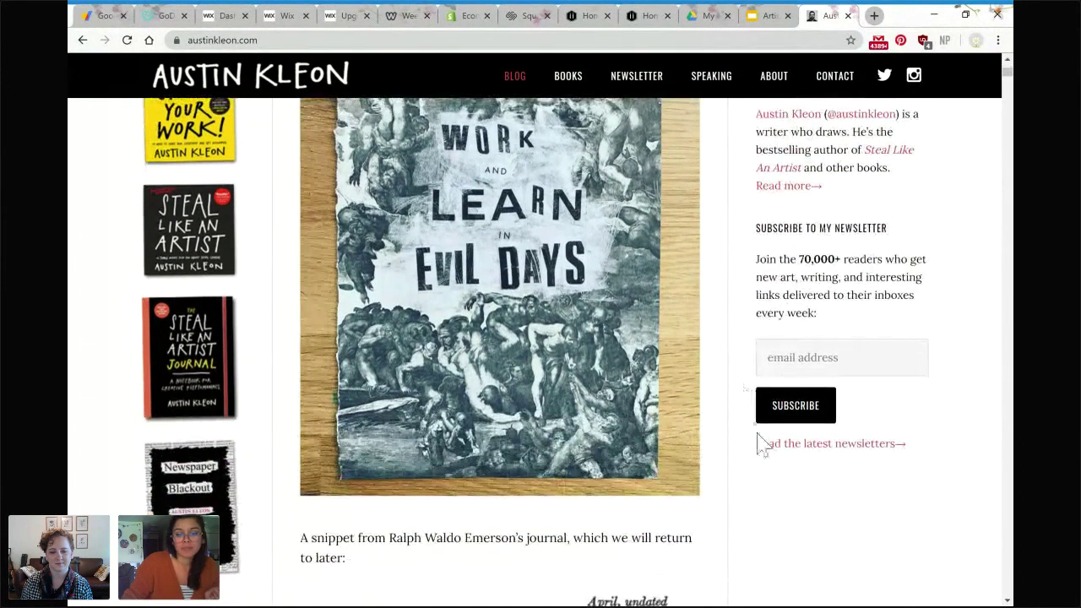
pyautogui.scroll(-2, 761, 448)
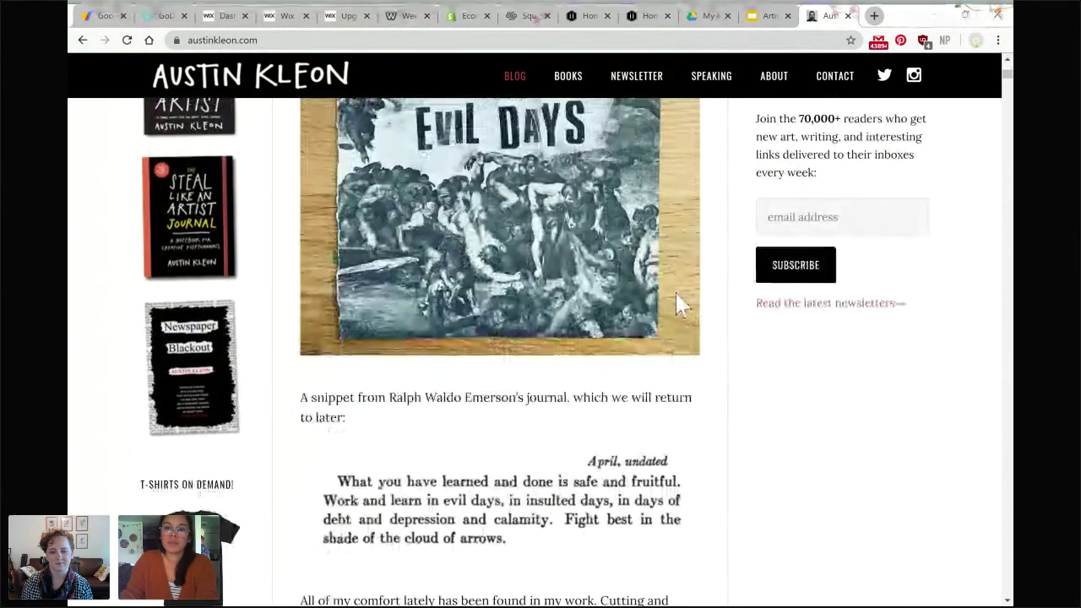
# - Return to the Artist Website Talk presentation and show slide 12, Logistics
pyautogui.click(767, 15)
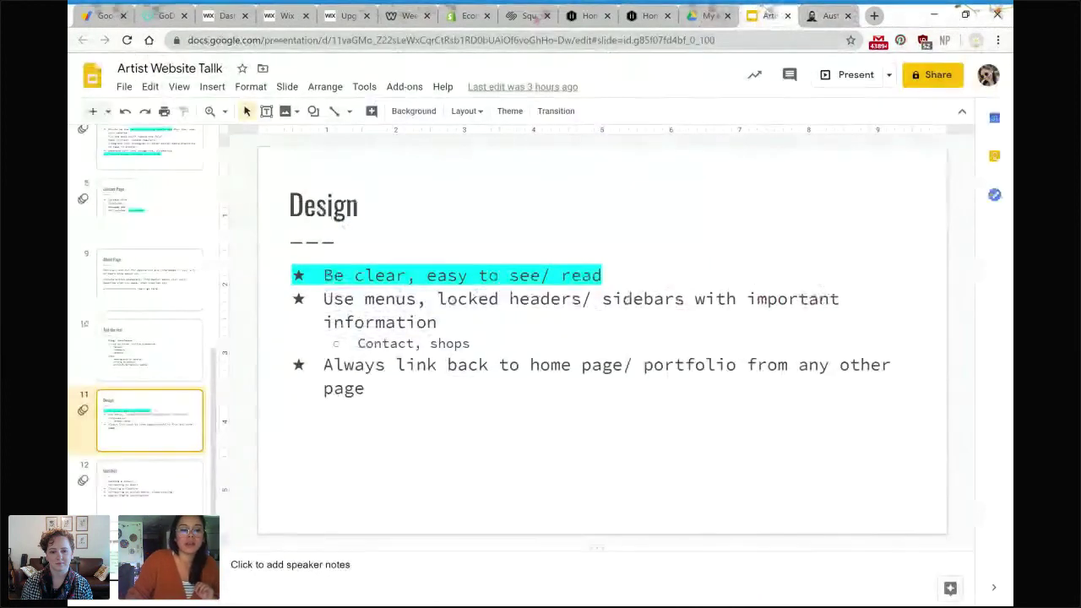
pyautogui.click(175, 506)
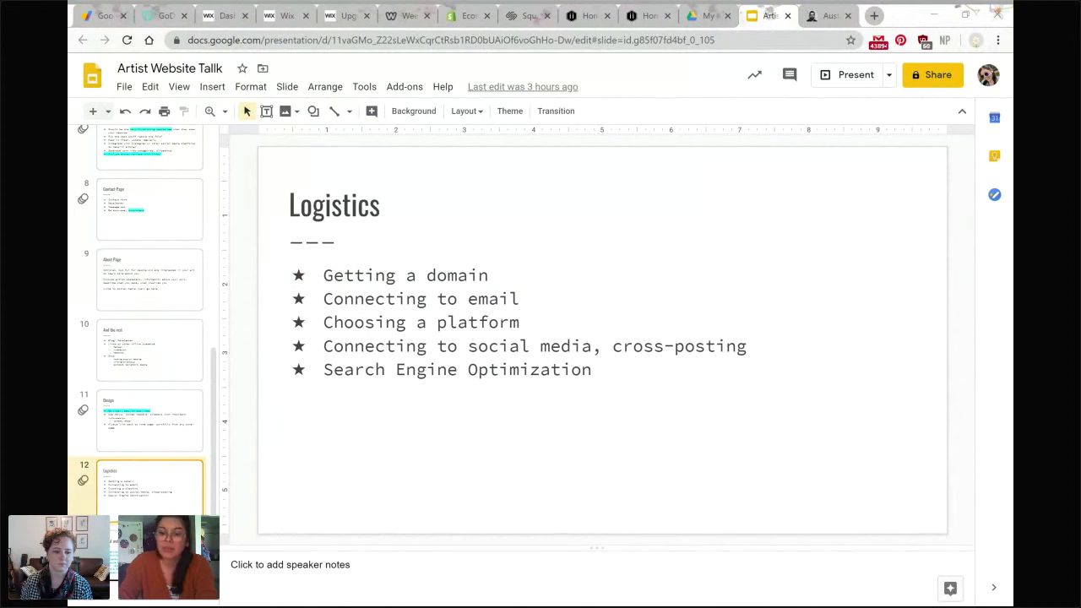
pyautogui.hotkey('alt', 'Tab')
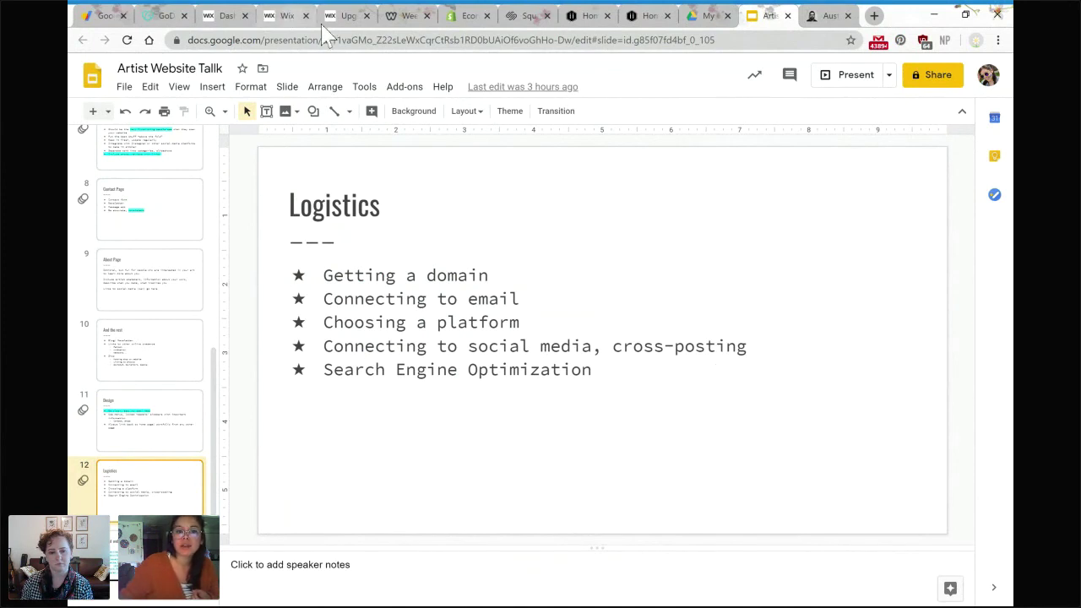
# - Review the Weebly pricing page, comparing the site features and eCommerce options of the Free, Personal, Professional and Performance plans
pyautogui.click(404, 17)
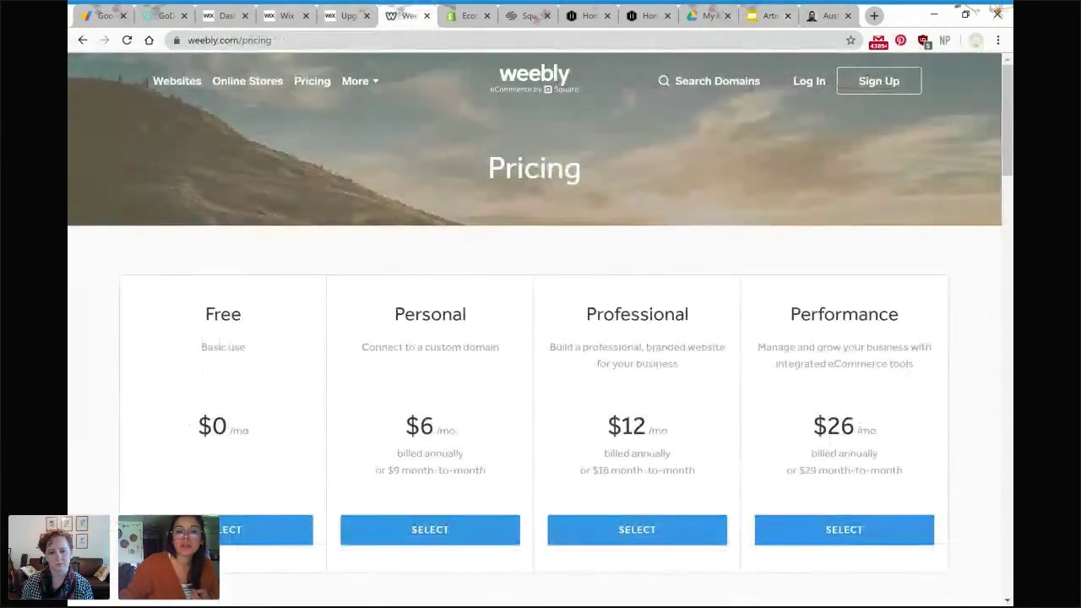
pyautogui.scroll(-1, 897, 225)
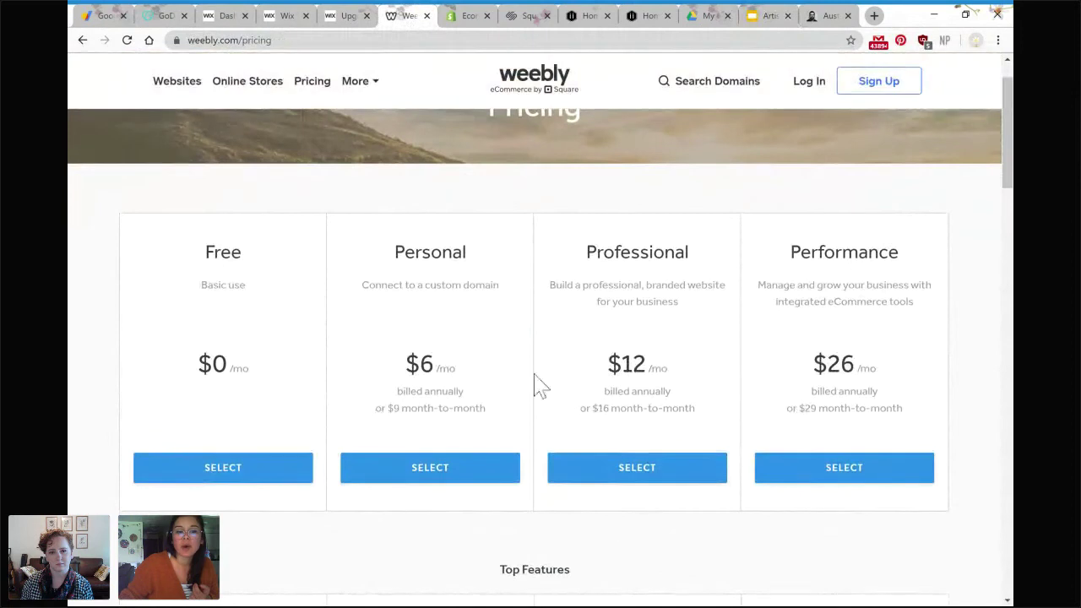
pyautogui.scroll(-3, 295, 371)
pyautogui.scroll(2, 236, 380)
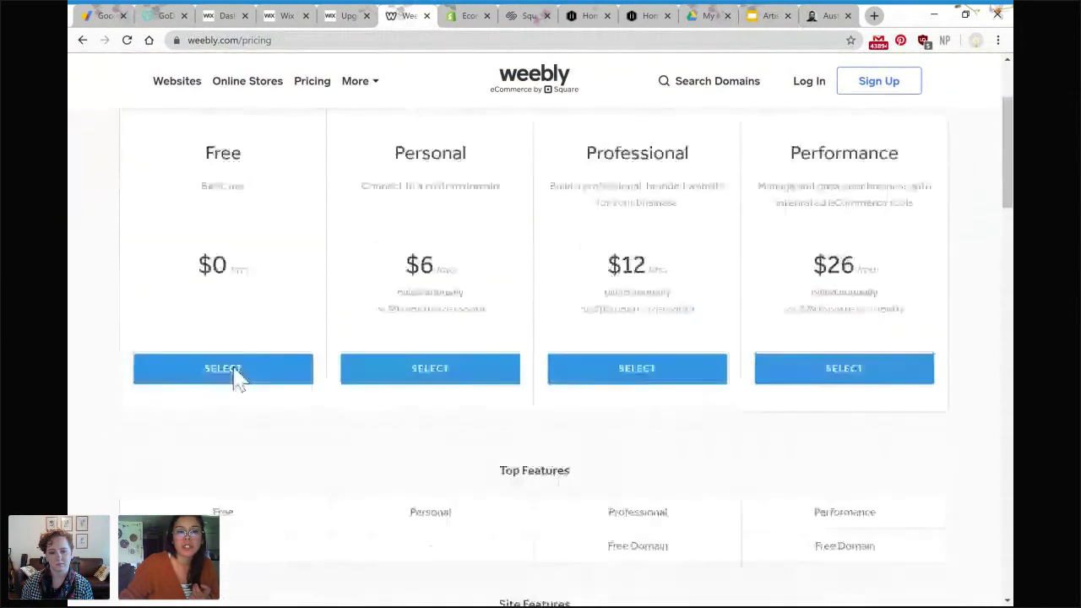
pyautogui.scroll(-4, 845, 374)
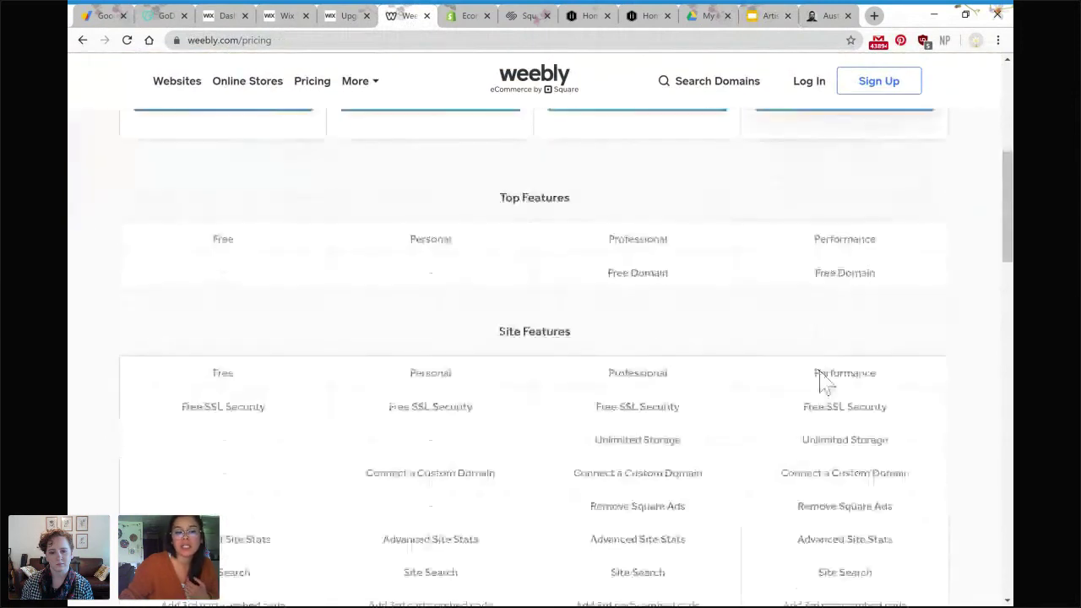
pyautogui.scroll(-5, 254, 461)
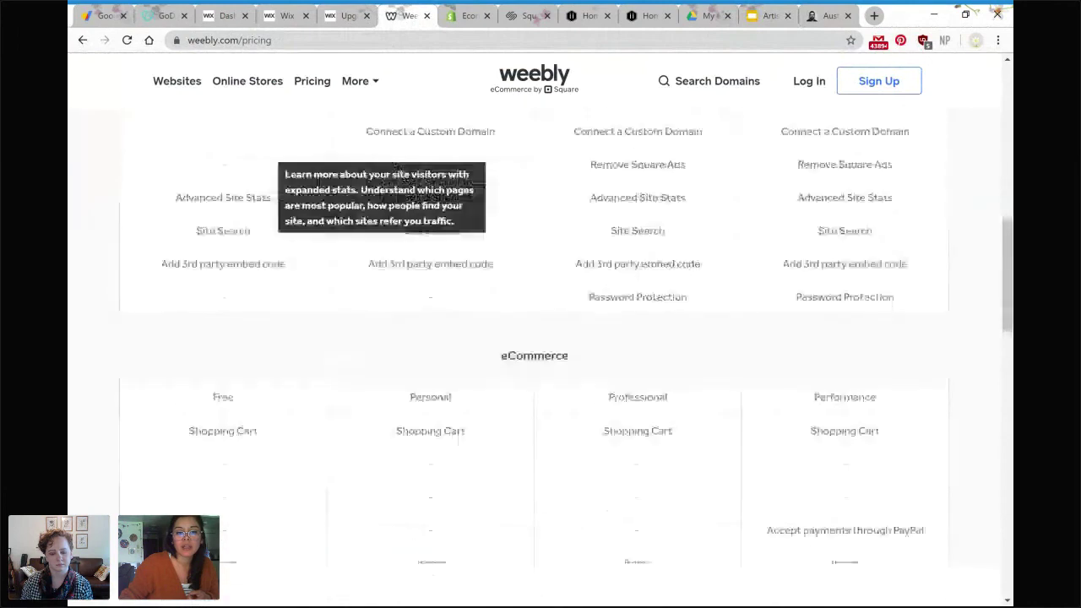
pyautogui.scroll(-2, 261, 415)
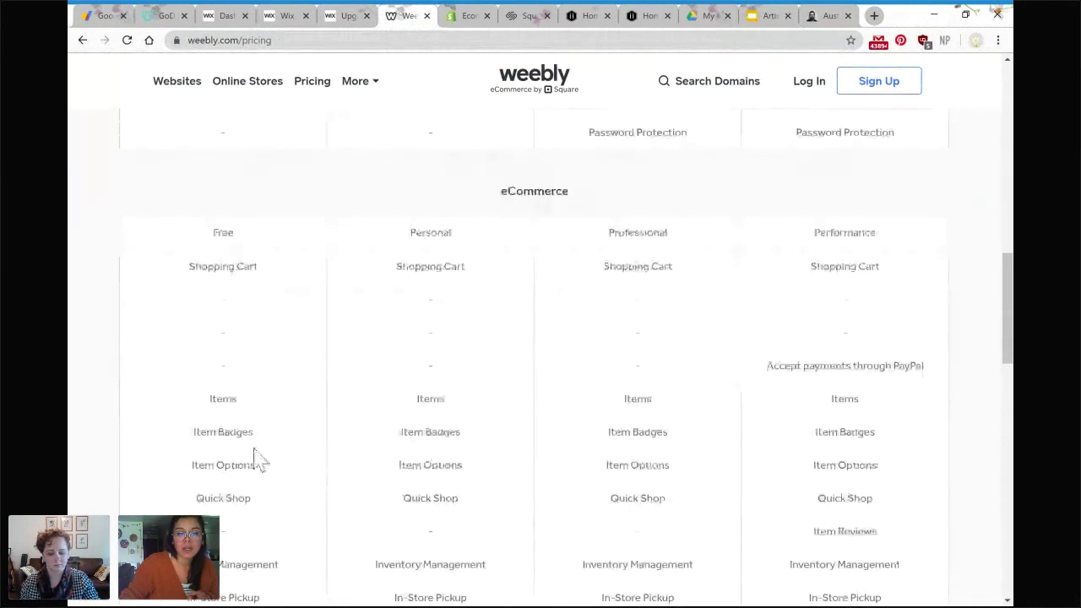
pyautogui.scroll(-2, 267, 388)
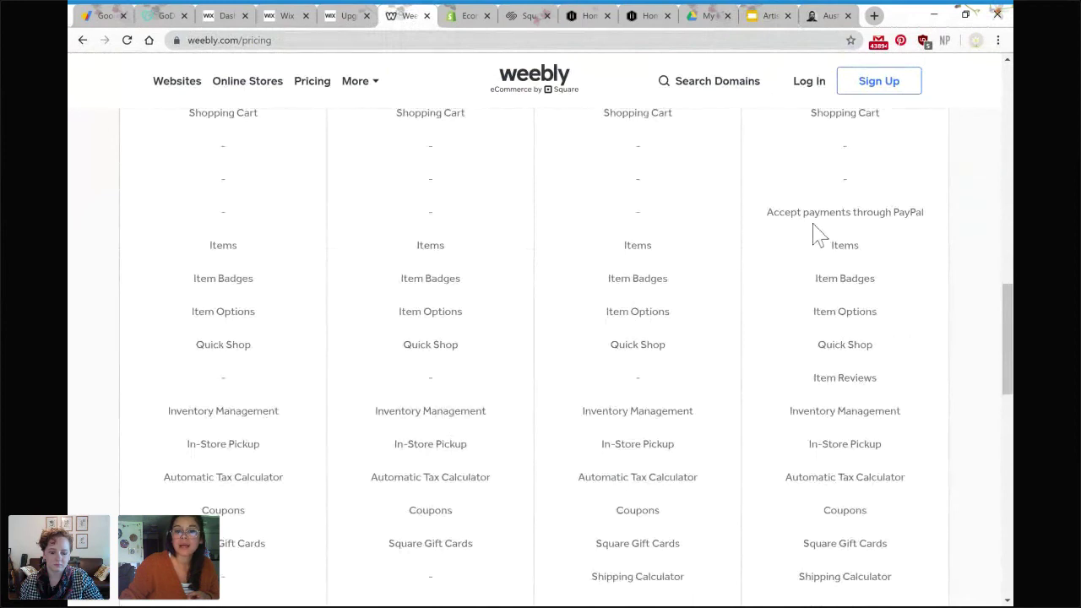
pyautogui.scroll(-2, 210, 380)
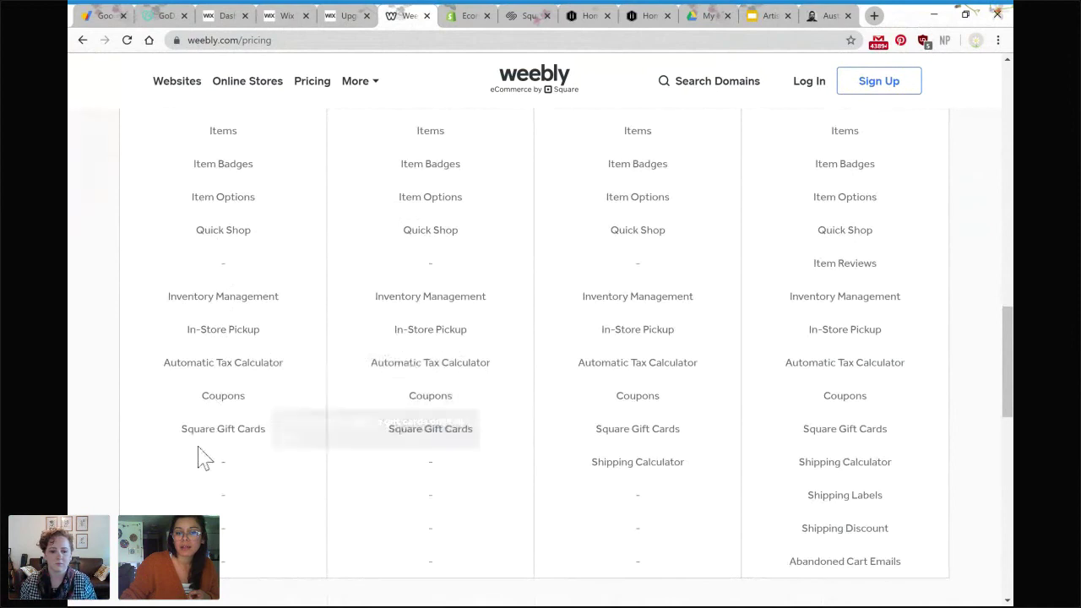
pyautogui.scroll(10, 285, 483)
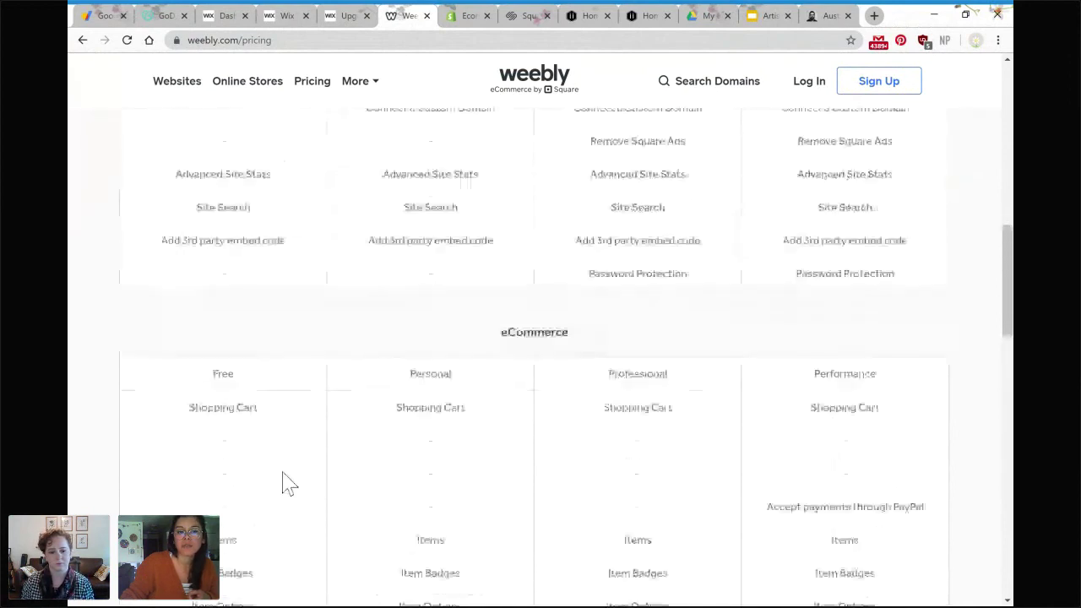
pyautogui.scroll(5, 287, 450)
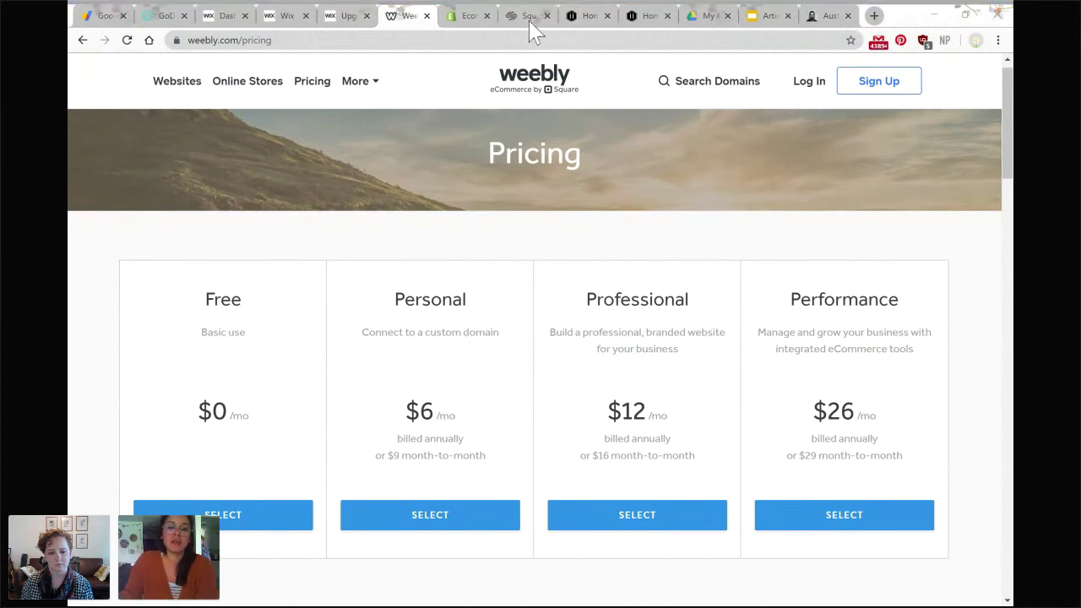
# - Point out Search Engine Optimization on the Logistics slide of the presentation, and look over Marketing Home in the Inklings Illustrated Wix dashboard
pyautogui.click(755, 16)
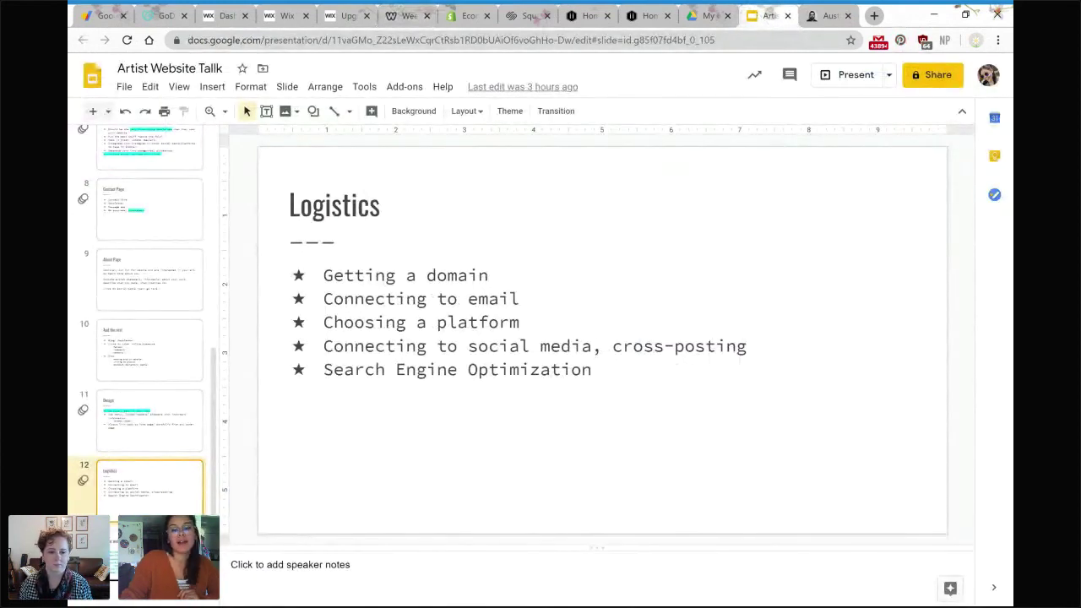
pyautogui.click(582, 369)
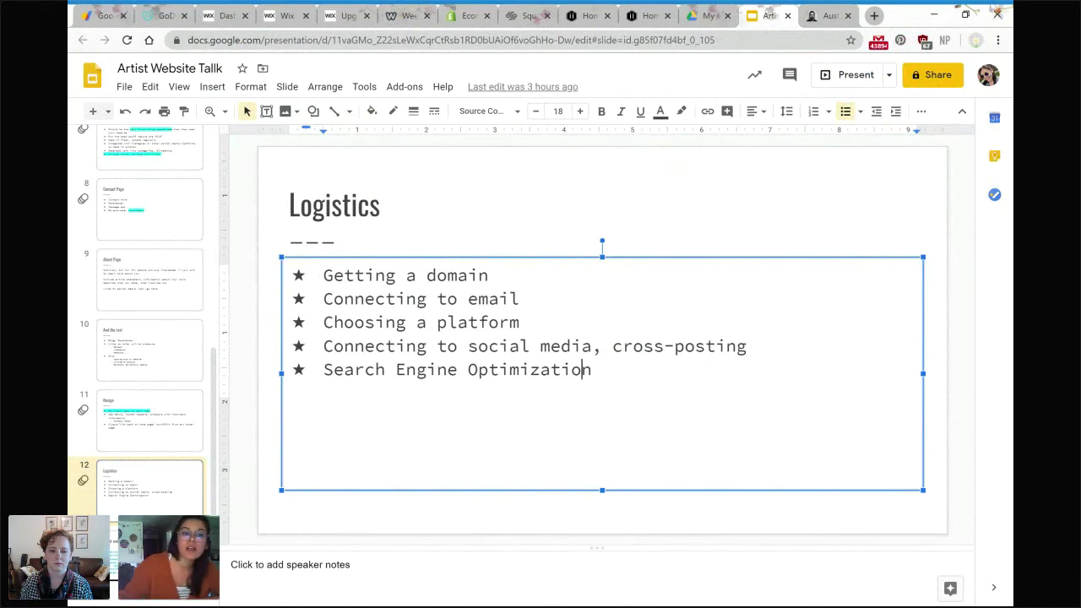
pyautogui.click(230, 18)
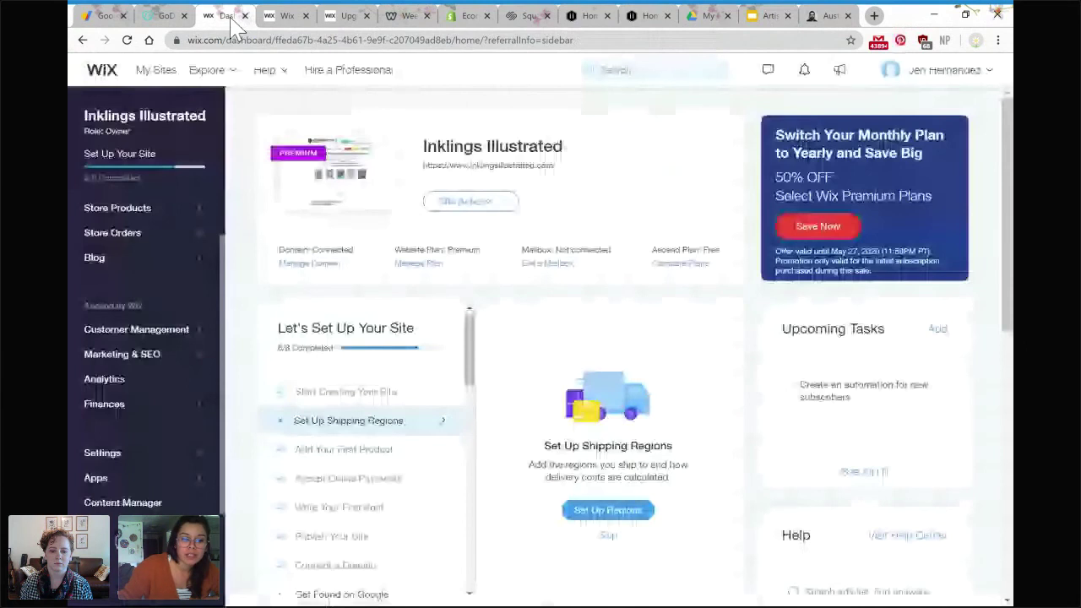
pyautogui.click(133, 361)
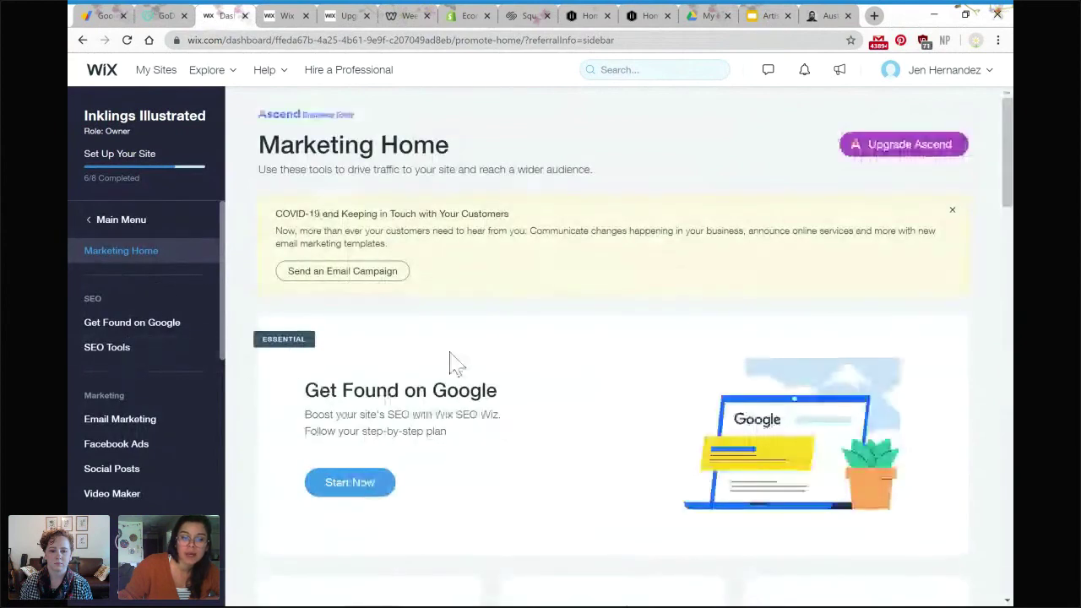
pyautogui.scroll(-2, 456, 363)
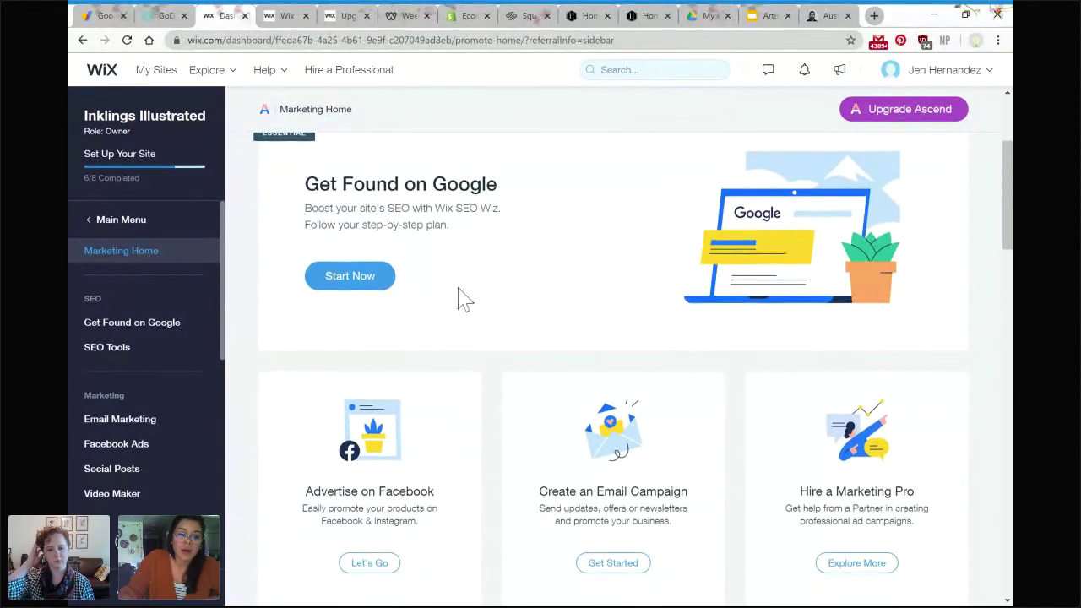
pyautogui.scroll(-1, 469, 313)
pyautogui.scroll(-3, 469, 310)
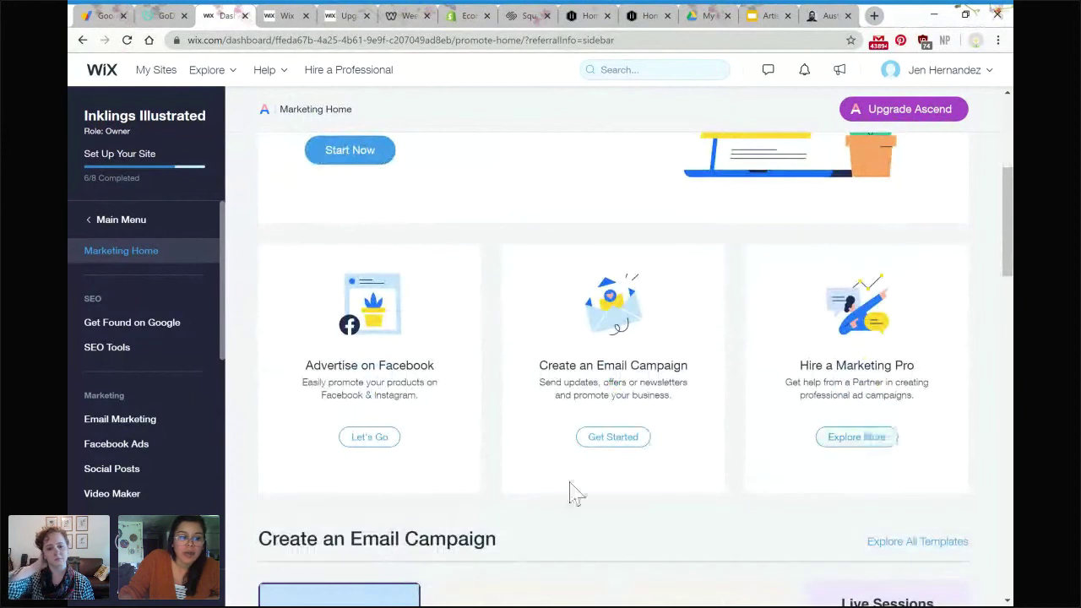
# - Look through the site's SEO Tools and view the SEO Patterns for its page types
pyautogui.click(110, 351)
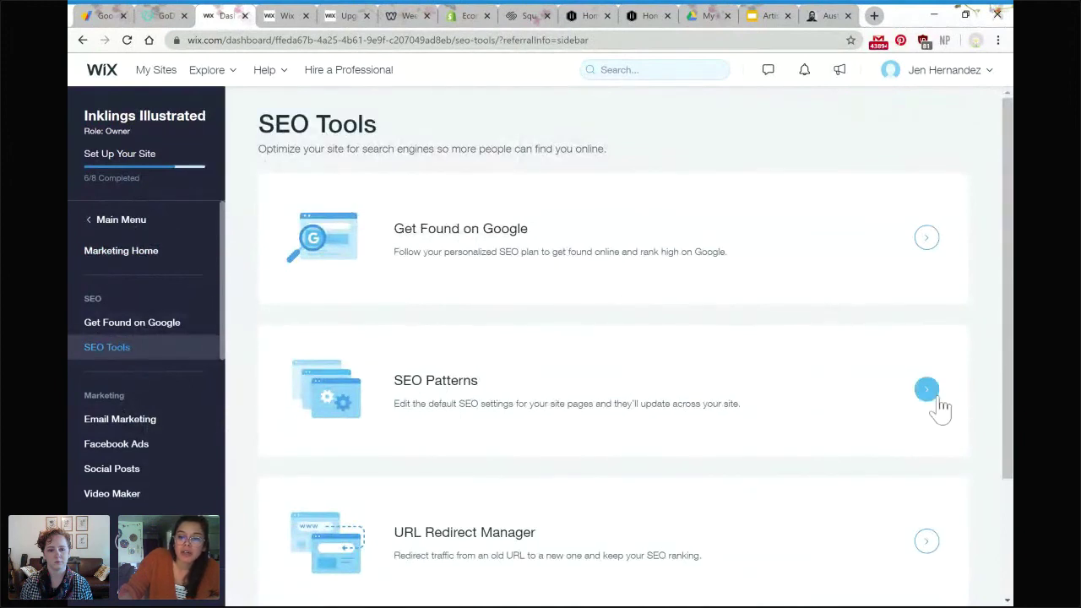
pyautogui.scroll(-2, 887, 388)
pyautogui.click(927, 277)
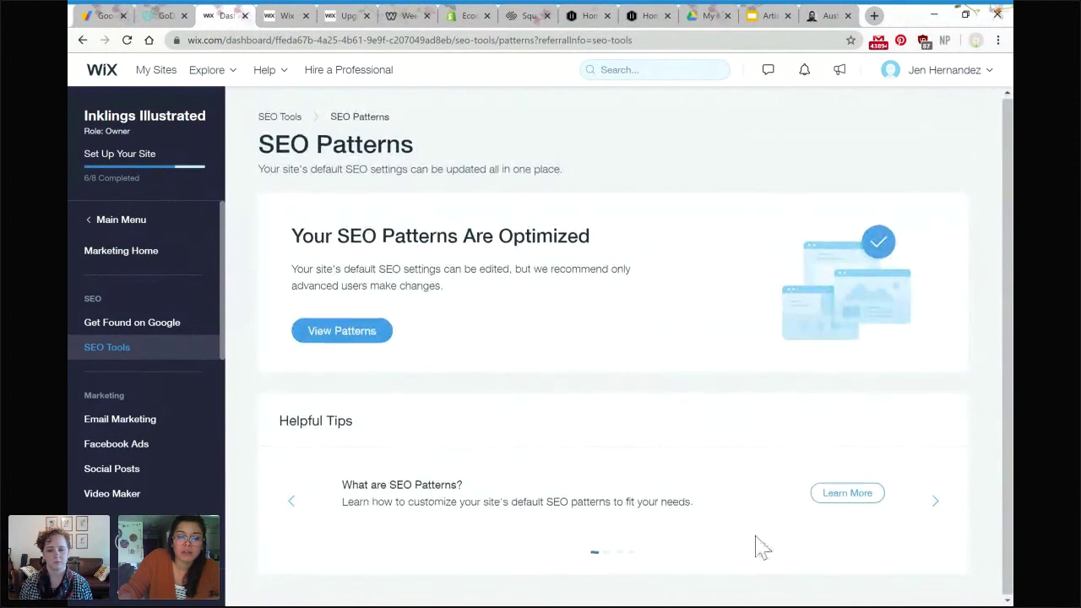
pyautogui.click(340, 346)
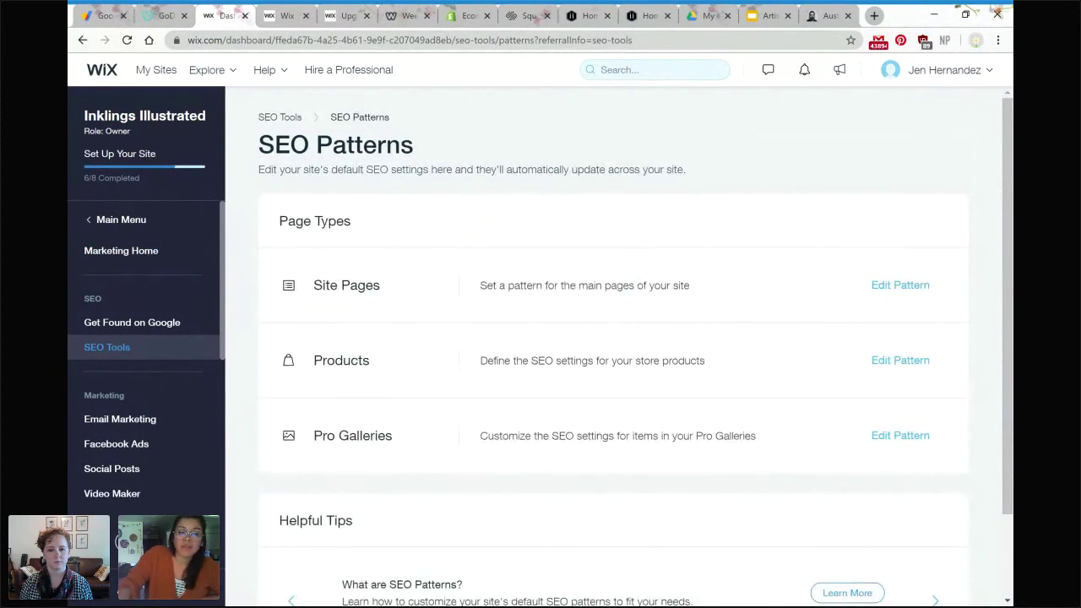
# - Go back to Marketing Home by way of the main dashboard menu and examine its email campaign, social post and promotional video templates
pyautogui.click(119, 223)
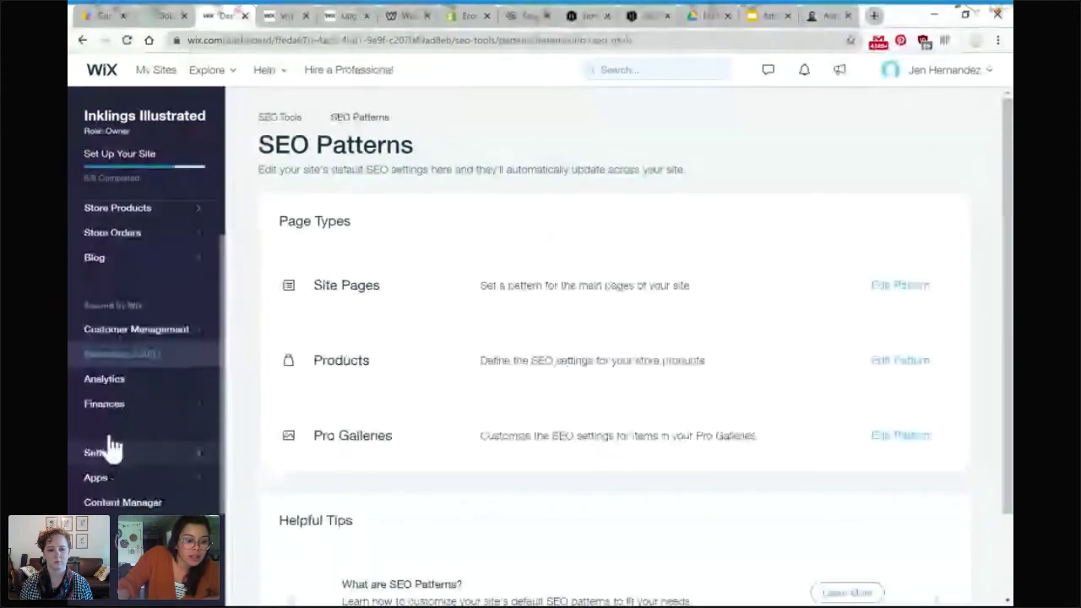
pyautogui.click(145, 355)
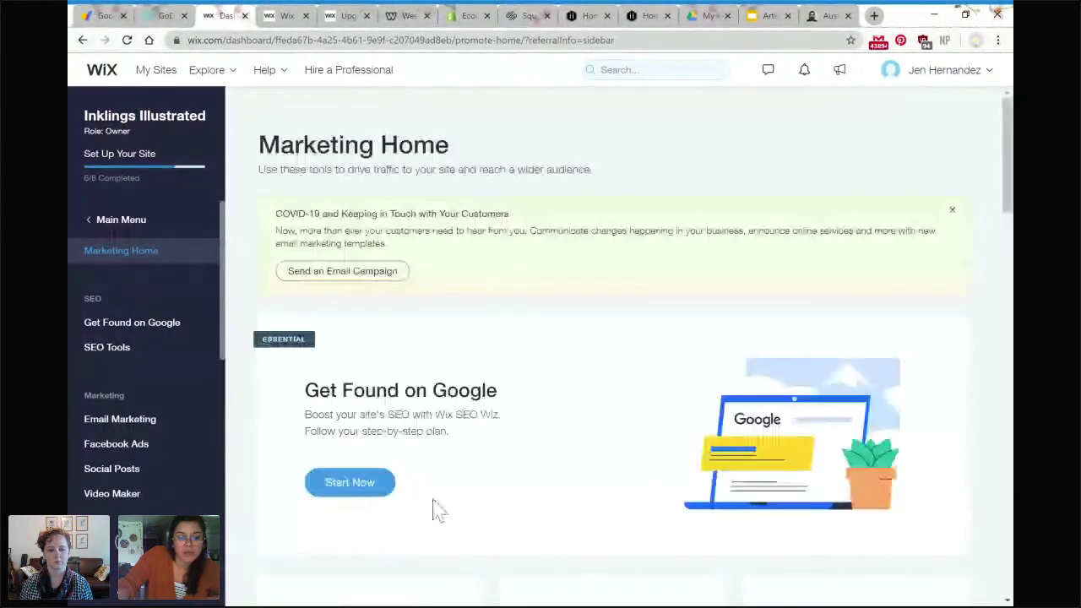
pyautogui.scroll(-1, 496, 470)
pyautogui.scroll(-4, 499, 448)
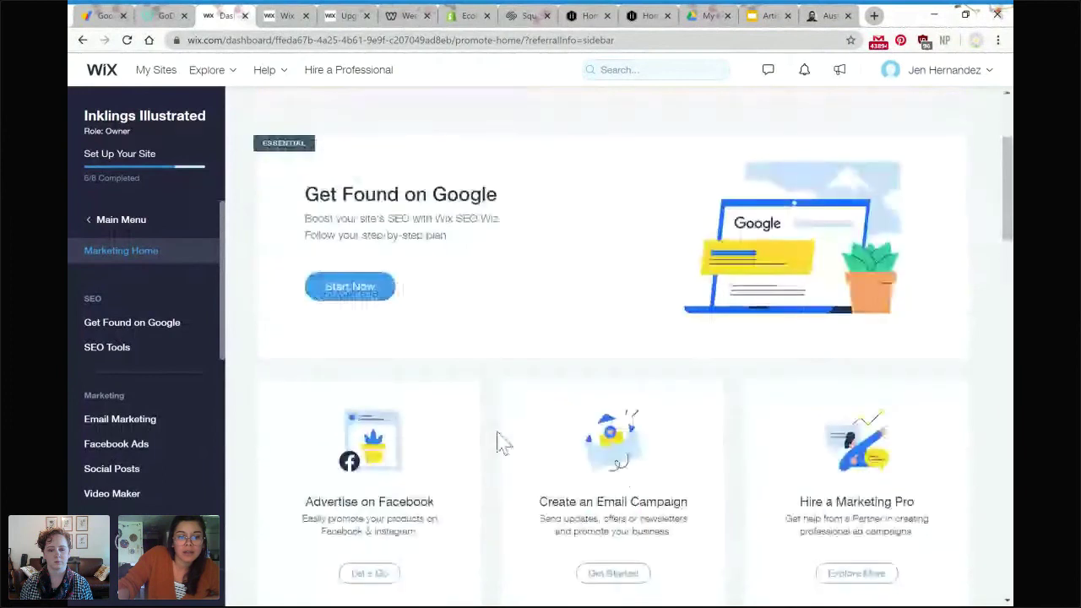
pyautogui.scroll(-7, 735, 384)
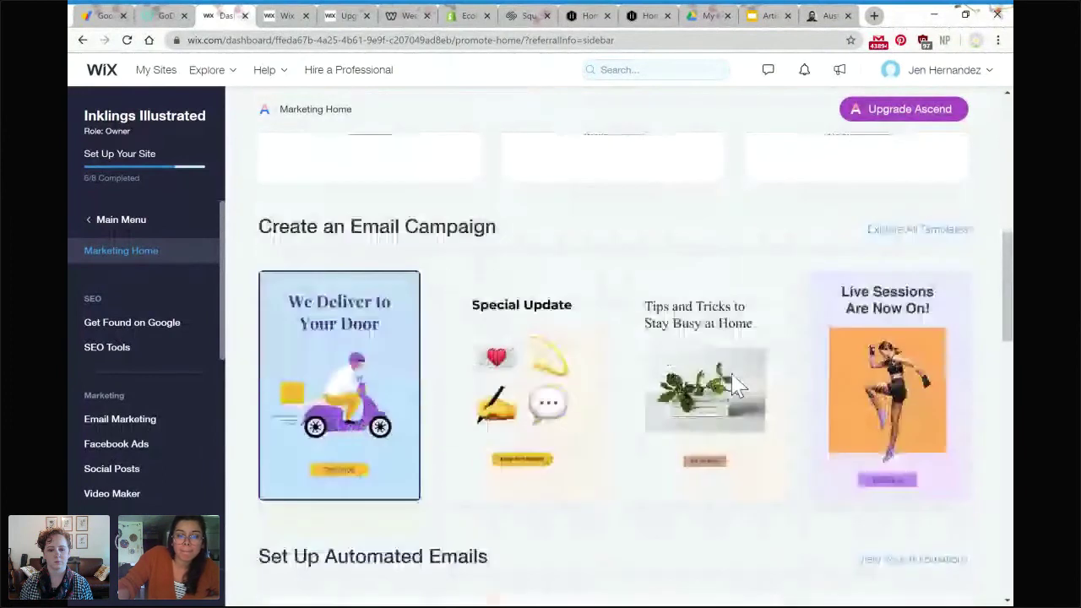
pyautogui.scroll(-1, 735, 380)
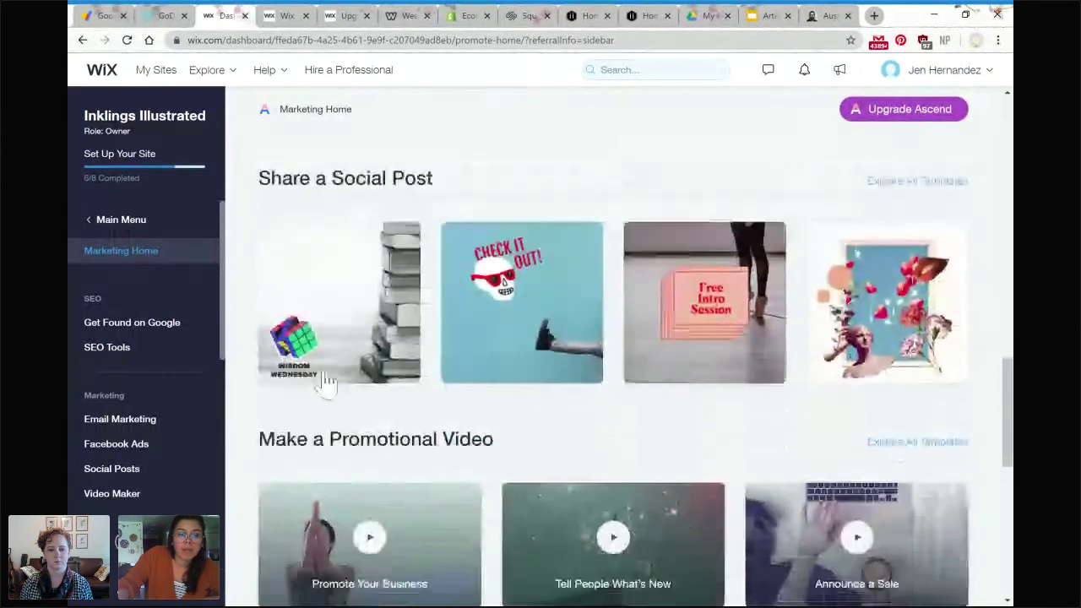
# - Switch to the Wix editor, show the site's desktop preview, return to editing mode and list the site's pages
pyautogui.click(283, 15)
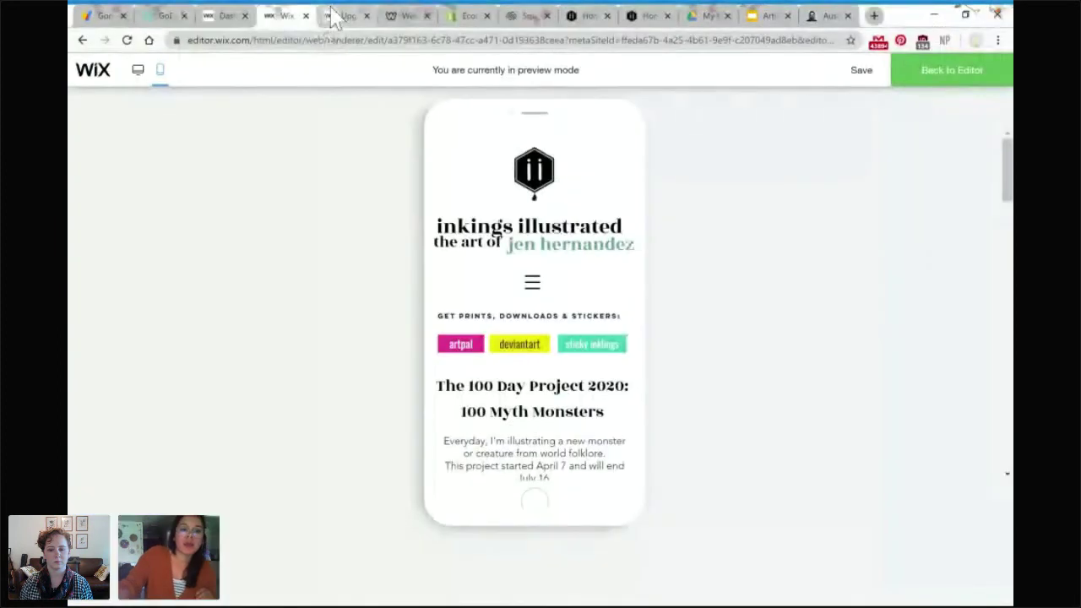
pyautogui.click(140, 71)
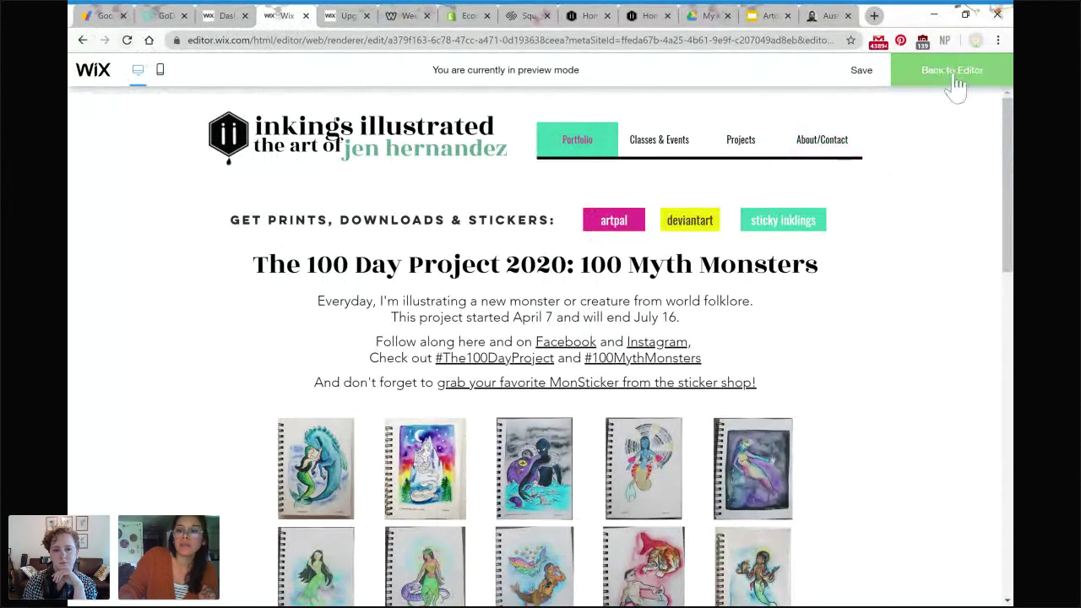
pyautogui.hotkey('ctrl', 'shift', 'p')
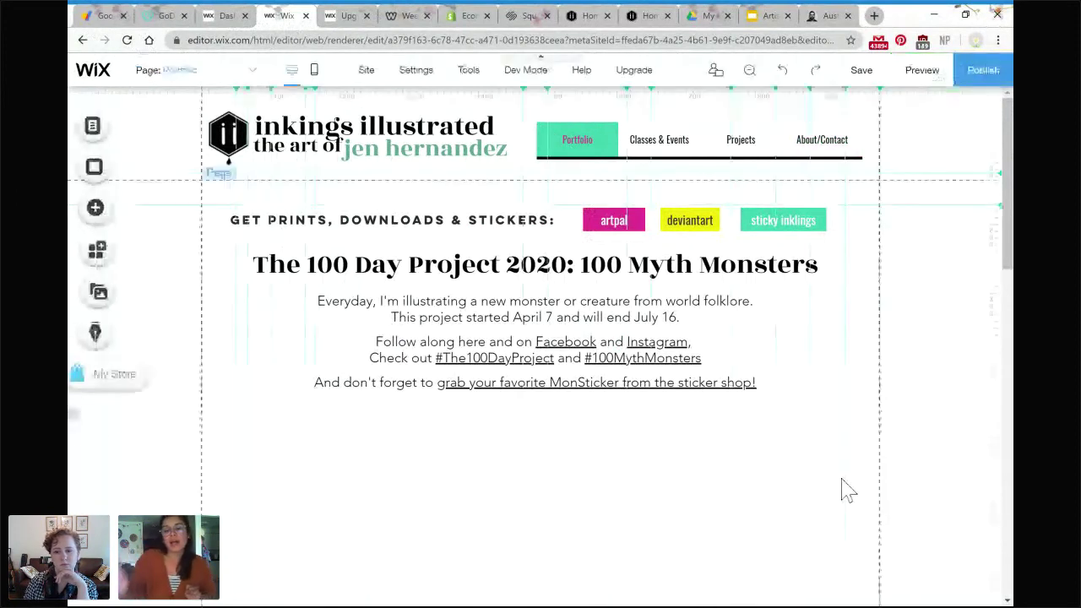
pyautogui.click(253, 79)
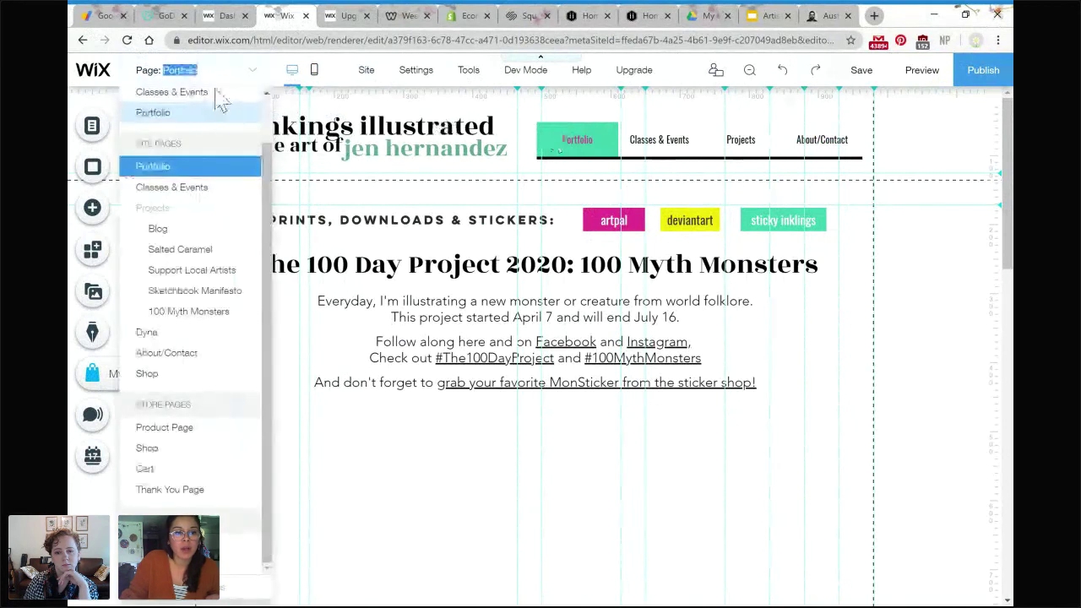
# - Return to the Inklings Illustrated dashboard and view the blog's published posts
pyautogui.click(222, 15)
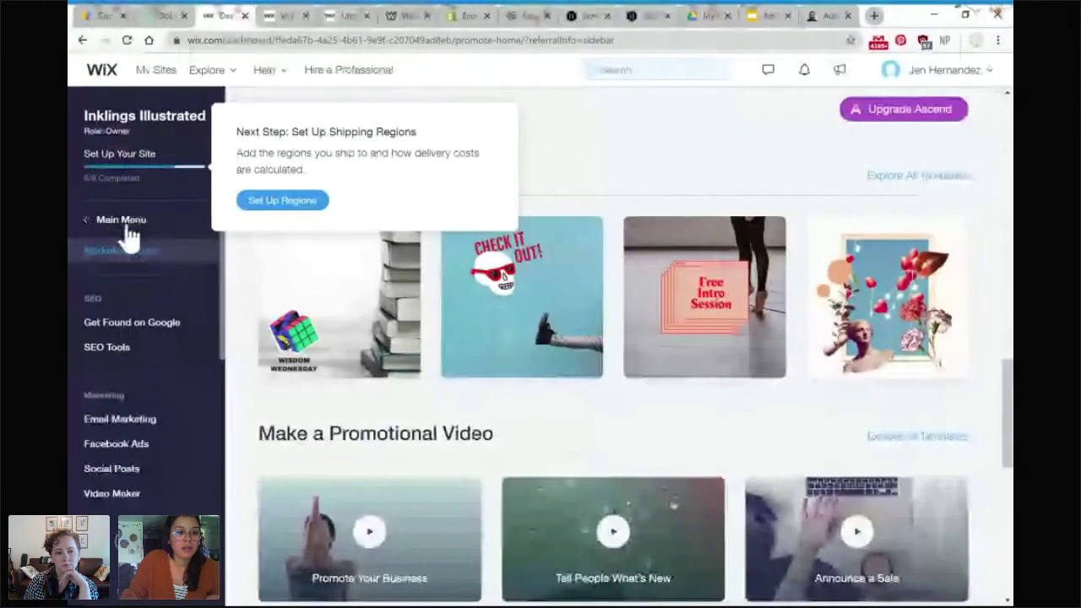
pyautogui.click(125, 220)
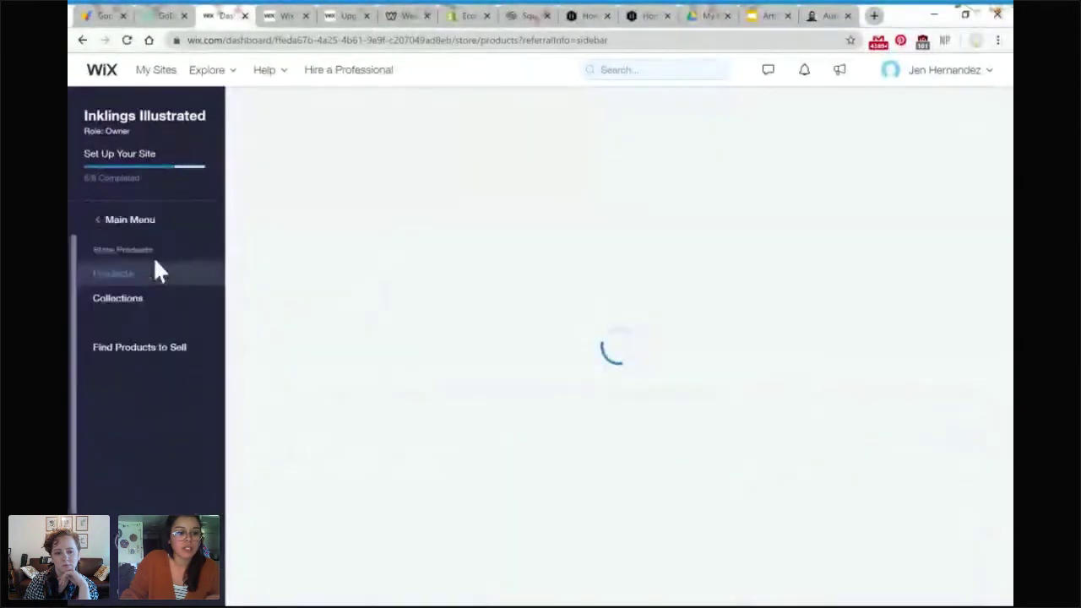
pyautogui.click(111, 221)
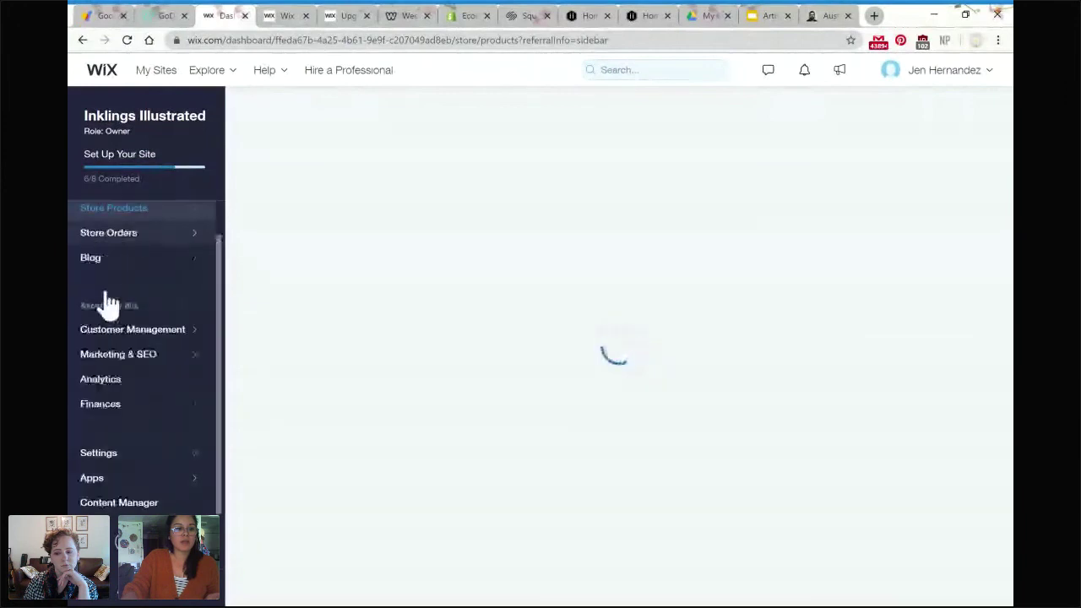
pyautogui.click(107, 262)
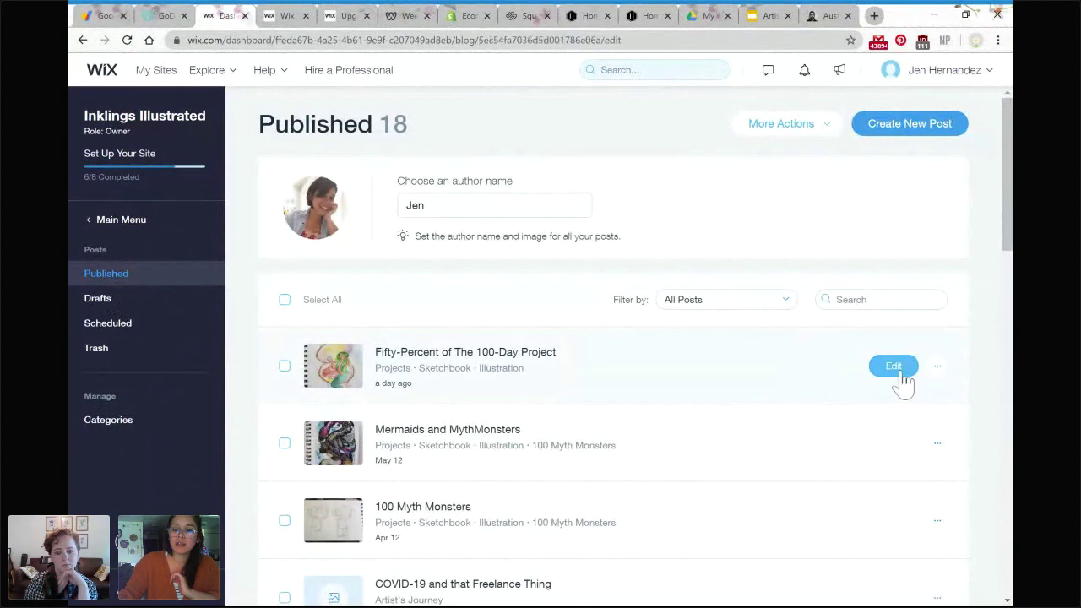
# - Open the blog post "Fifty-Percent of The 100-Day Project" for editing and examine the URL and search title in its SEO settings
pyautogui.click(897, 370)
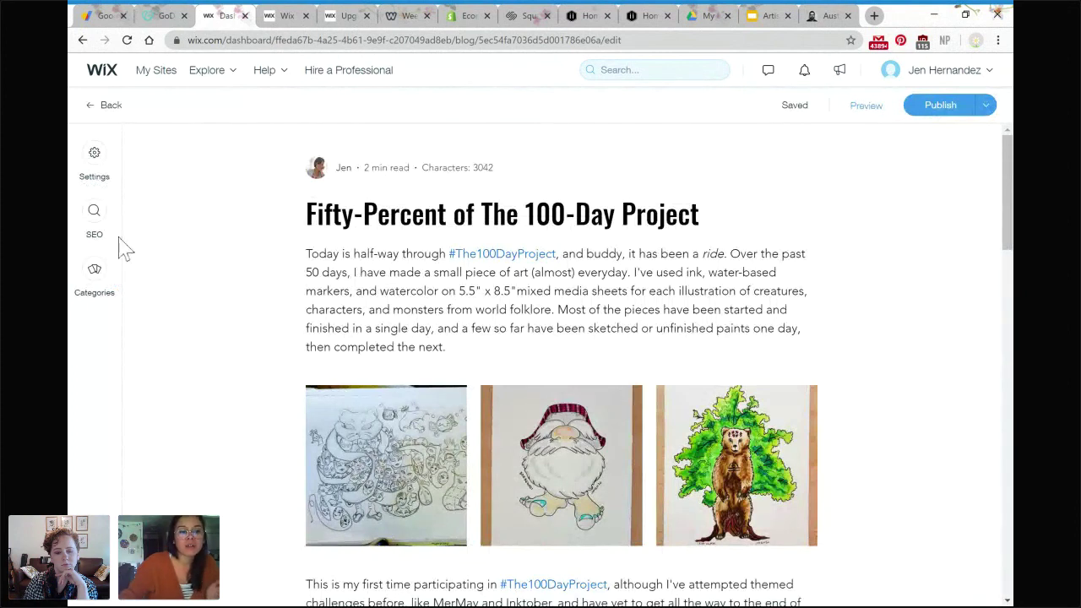
pyautogui.click(95, 216)
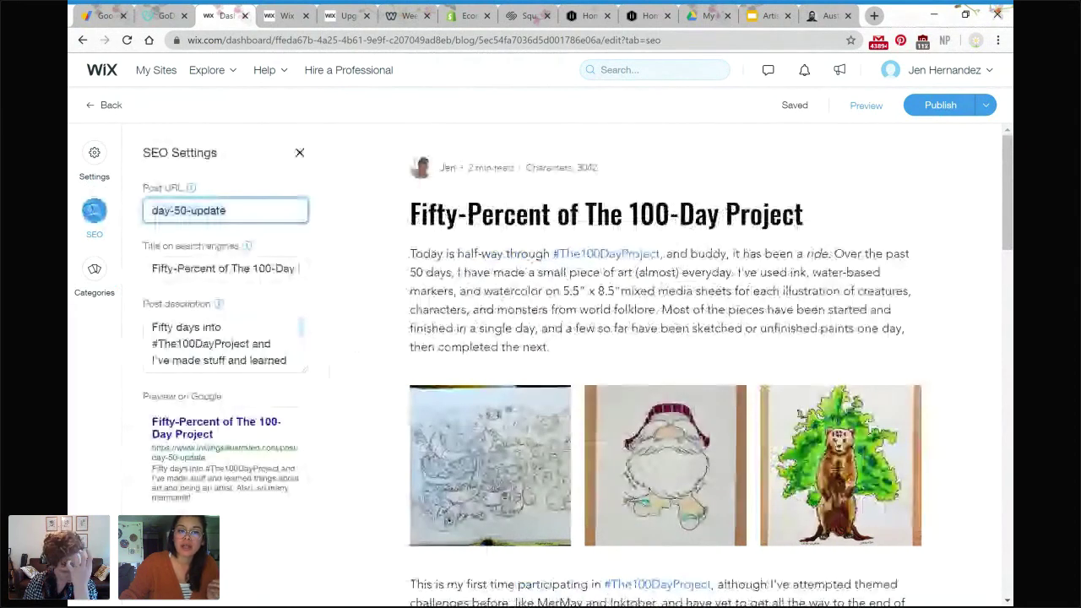
pyautogui.press('Tab')
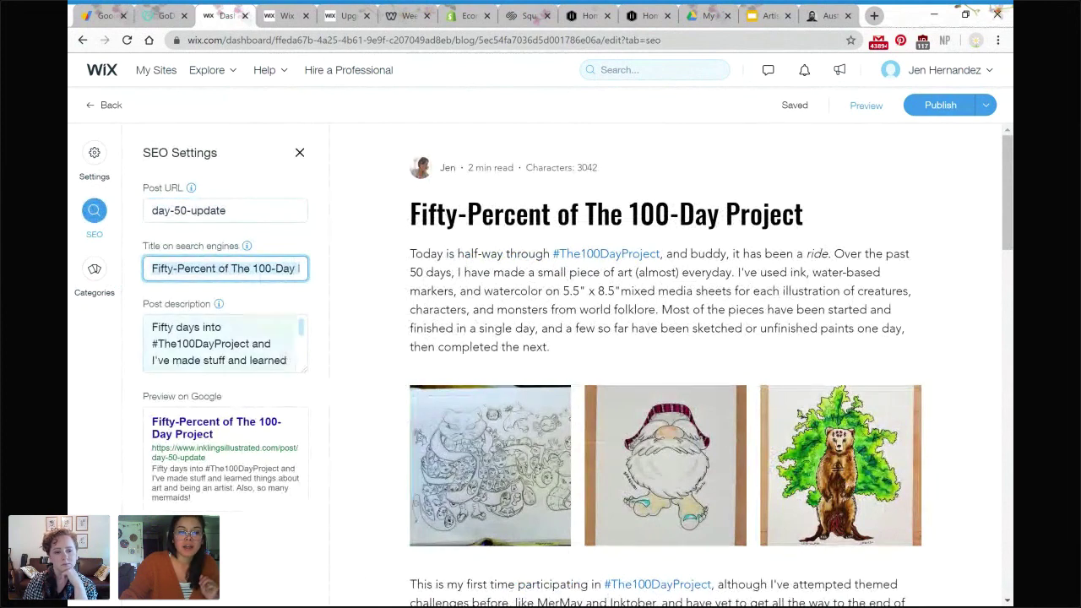
# - Enlarge the post description field to read its full text in the SEO settings, and view the categories assigned to the post
pyautogui.press('Tab')
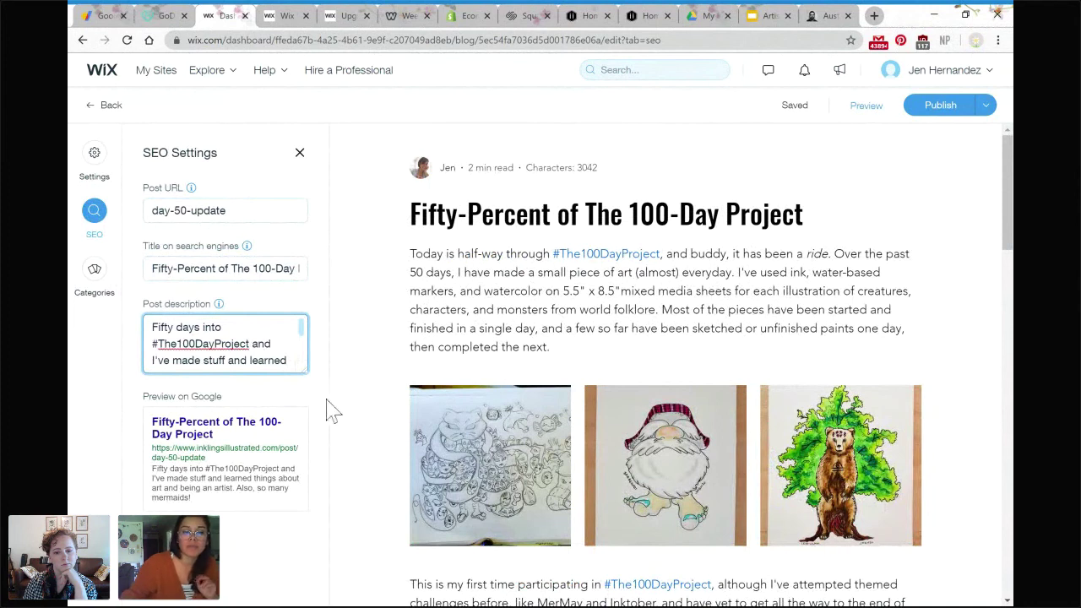
pyautogui.moveTo(304, 368); pyautogui.dragTo(304, 421)
pyautogui.scroll(-3, 567, 475)
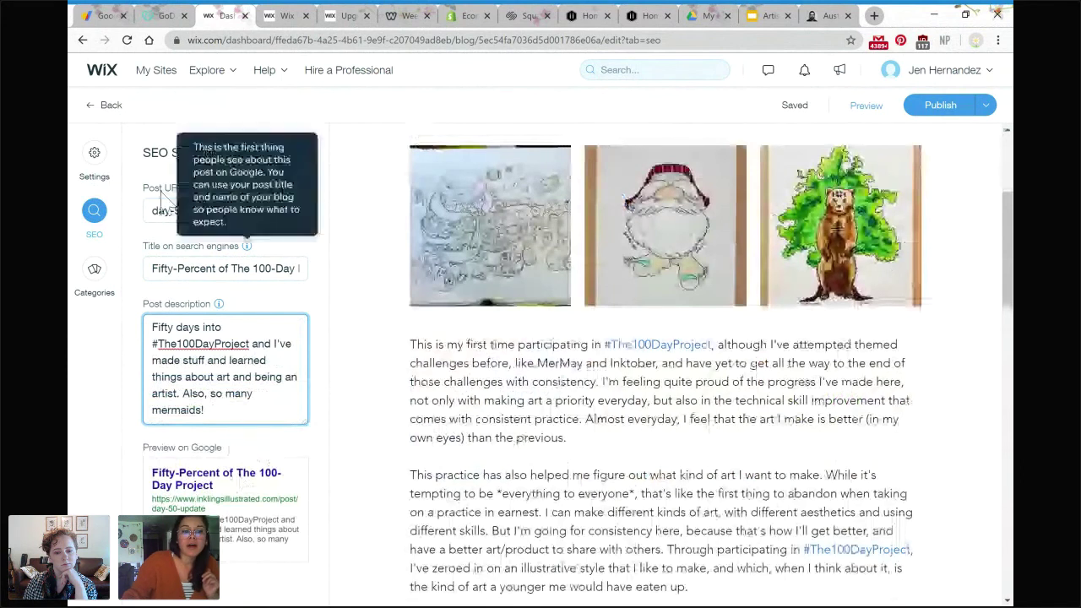
pyautogui.click(91, 268)
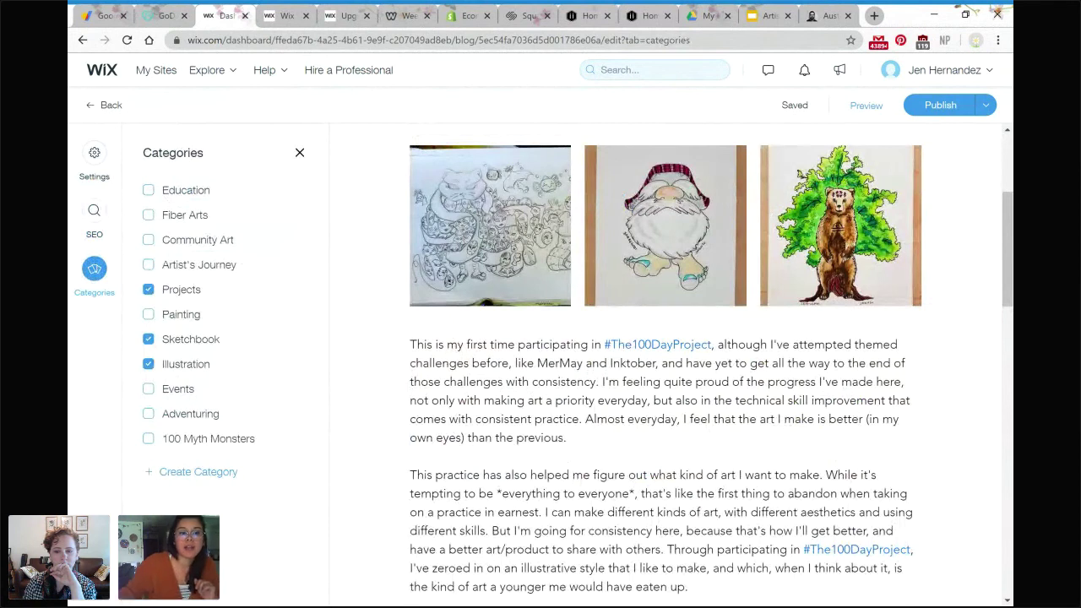
# - Glance at the Portfolio page in the Wix editor, then return to the site dashboard and view the Marketing & SEO home page's promotion tools
pyautogui.click(269, 16)
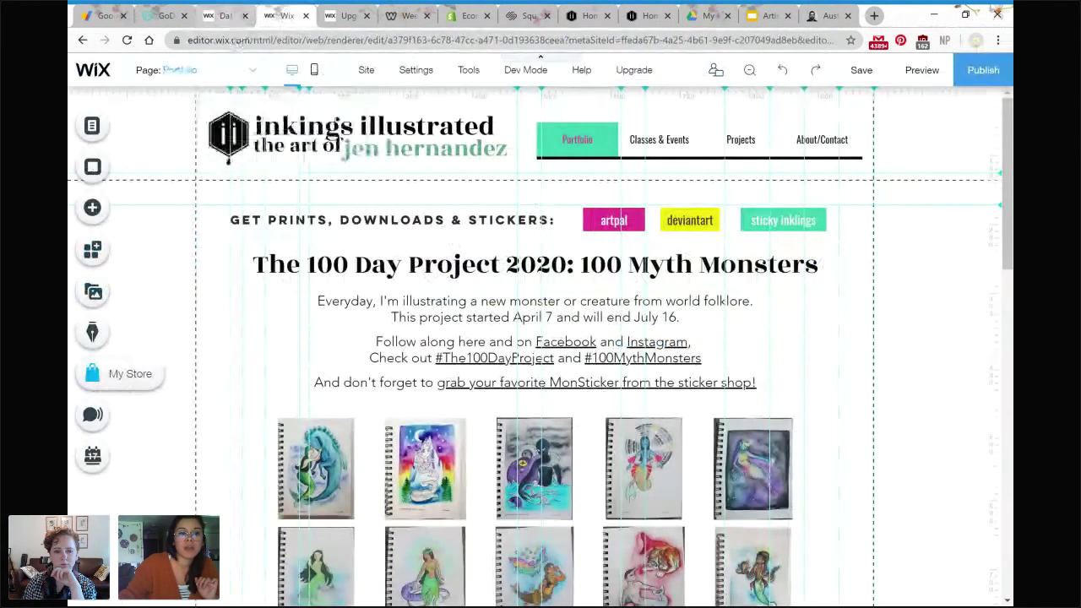
pyautogui.click(224, 16)
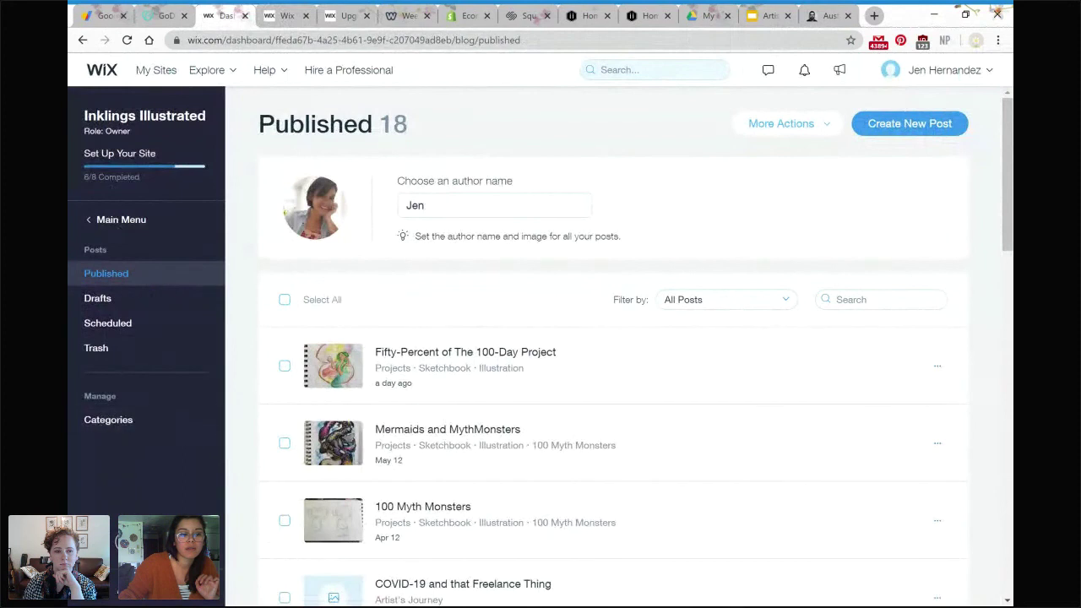
pyautogui.click(128, 225)
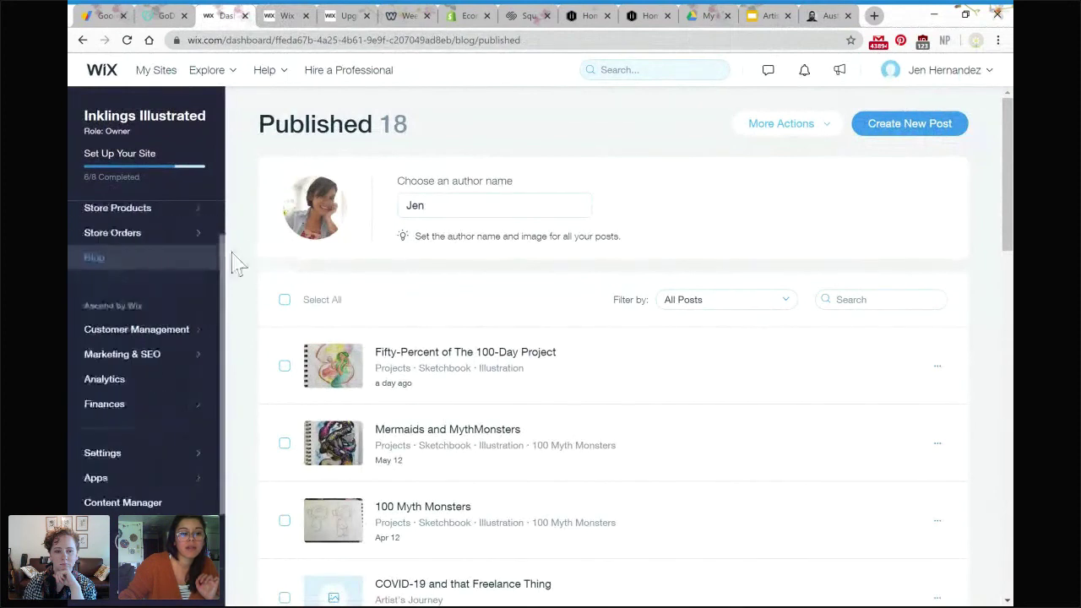
pyautogui.click(167, 359)
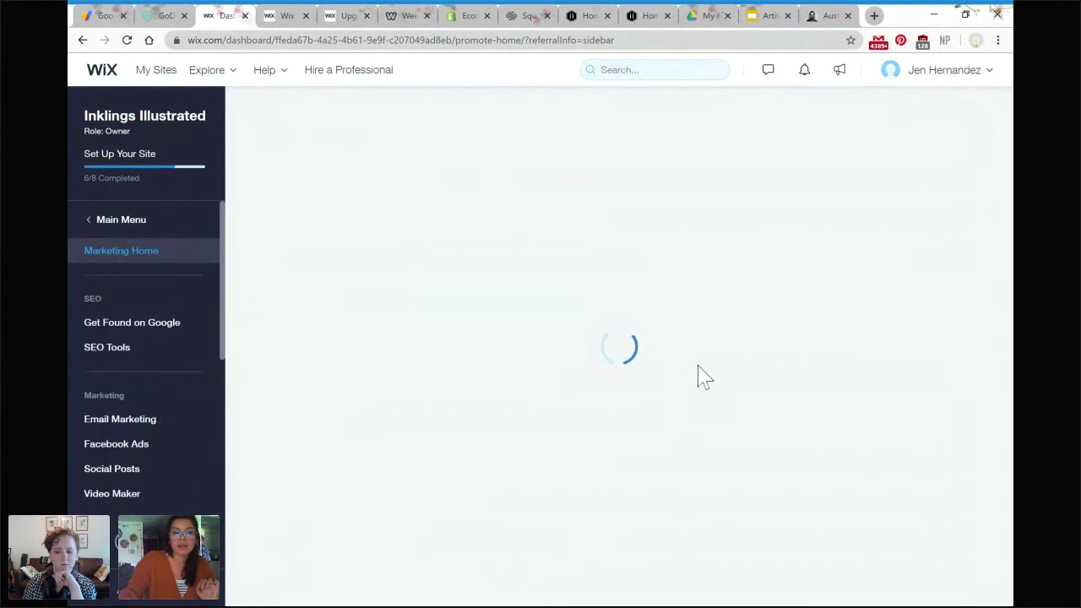
pyautogui.scroll(-3, 693, 372)
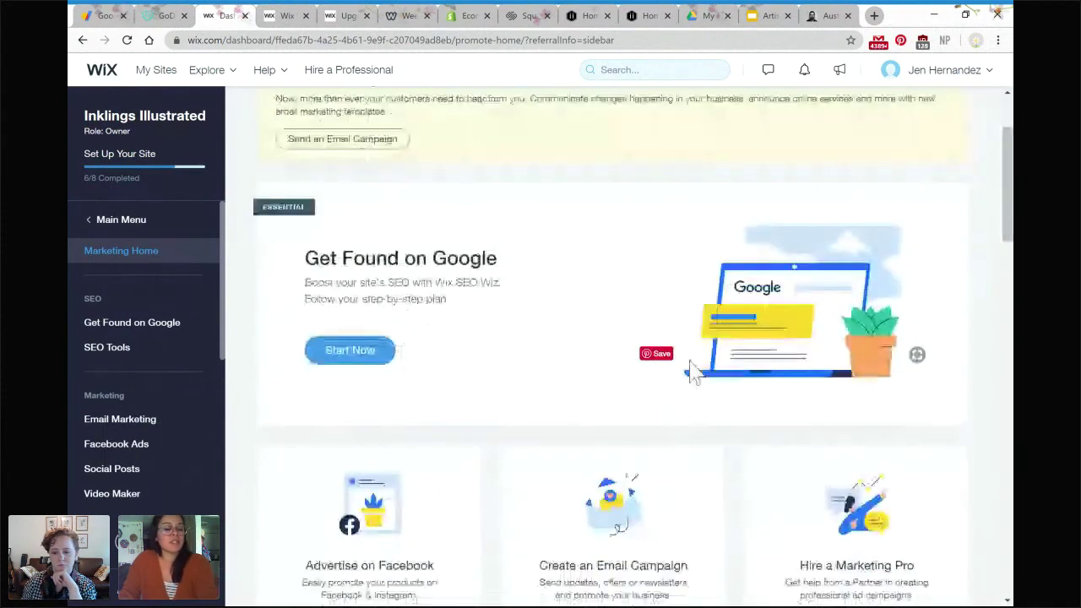